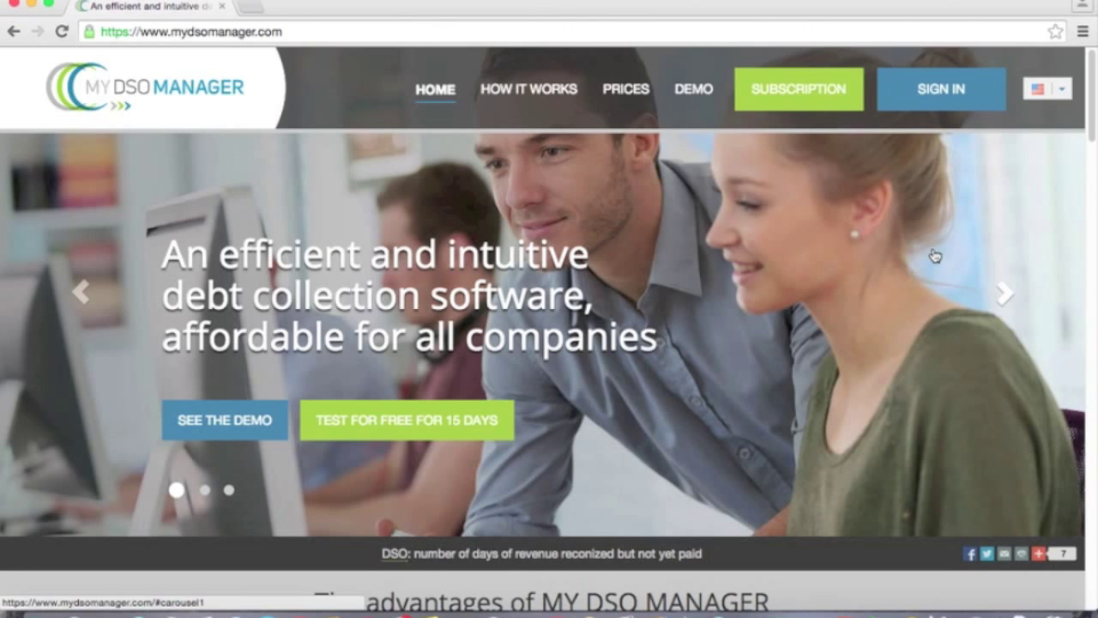
Step: Start a new account and enter the first name, last name, company 'Demo' and e-mail address
left_click(803, 98)
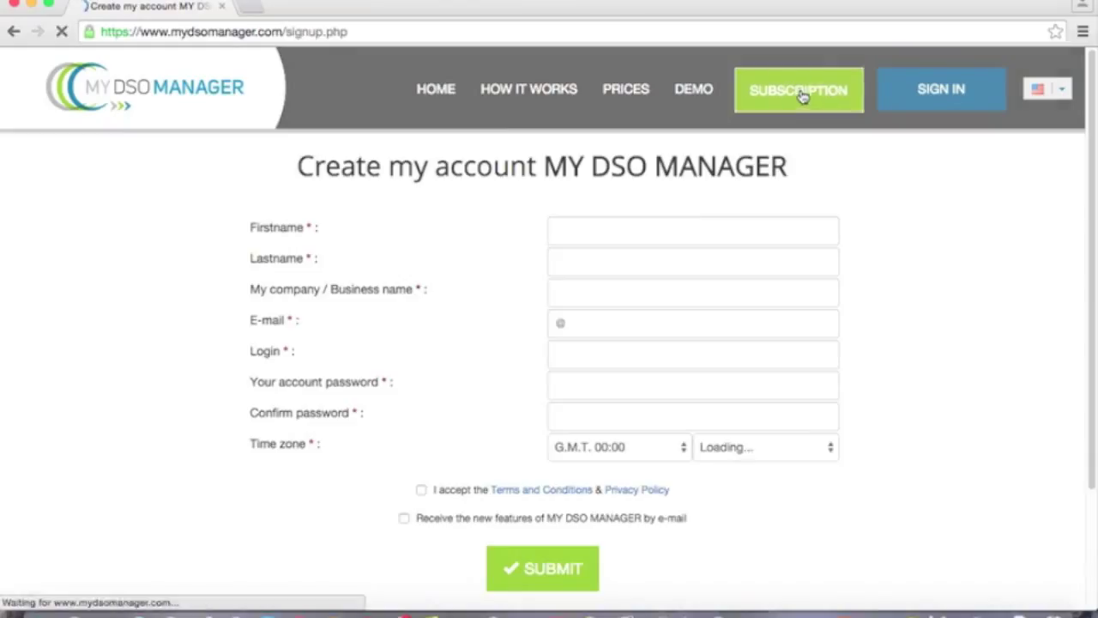
left_click(580, 237)
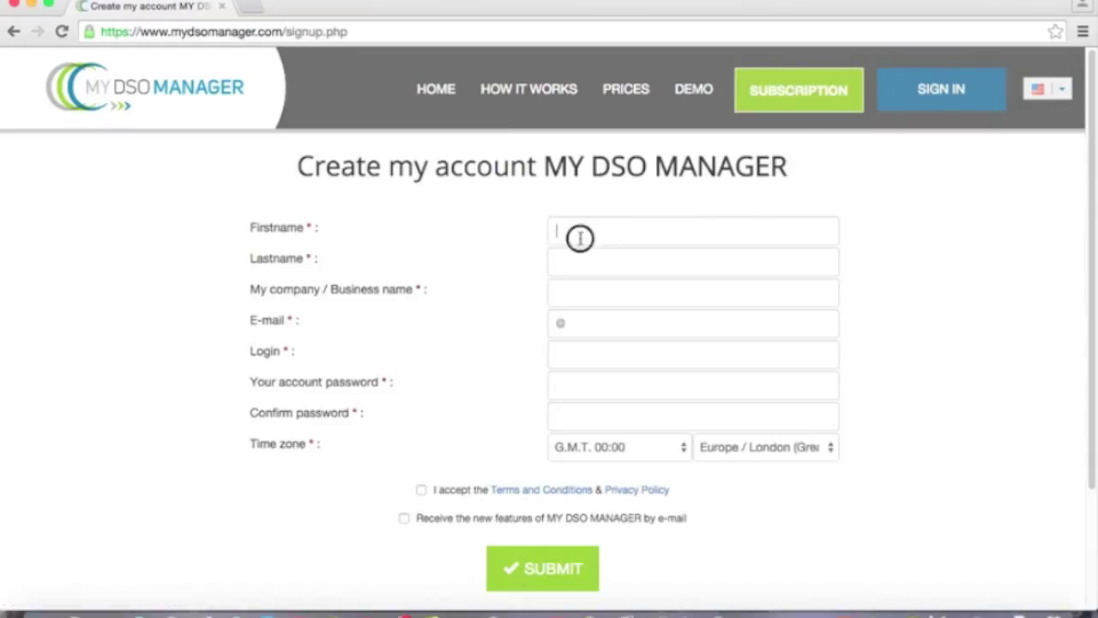
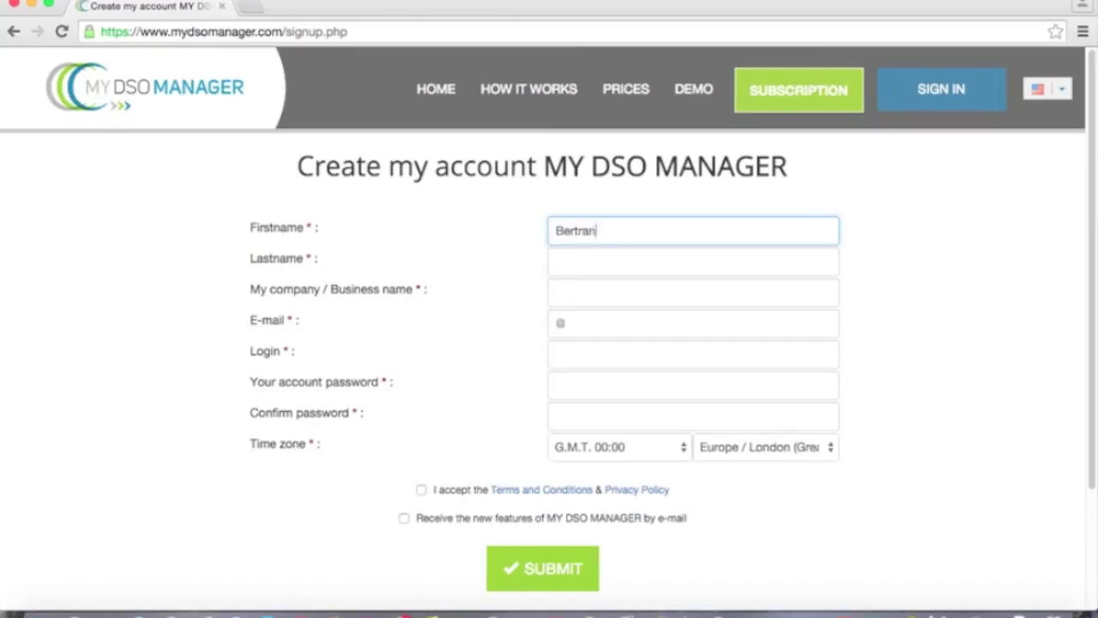
key("Tab")
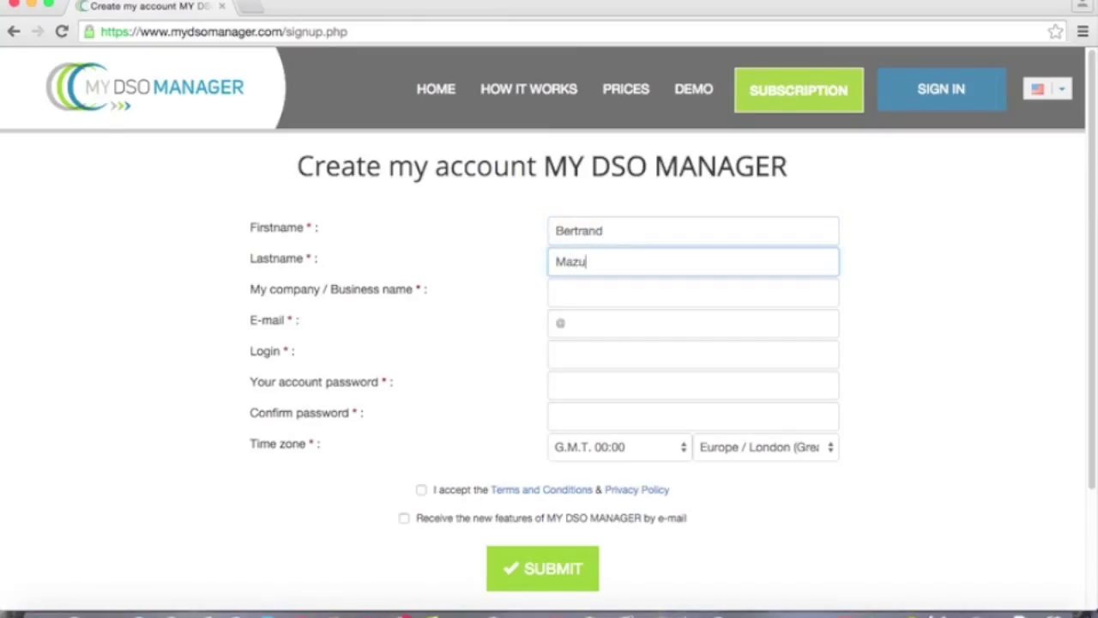
key("Tab")
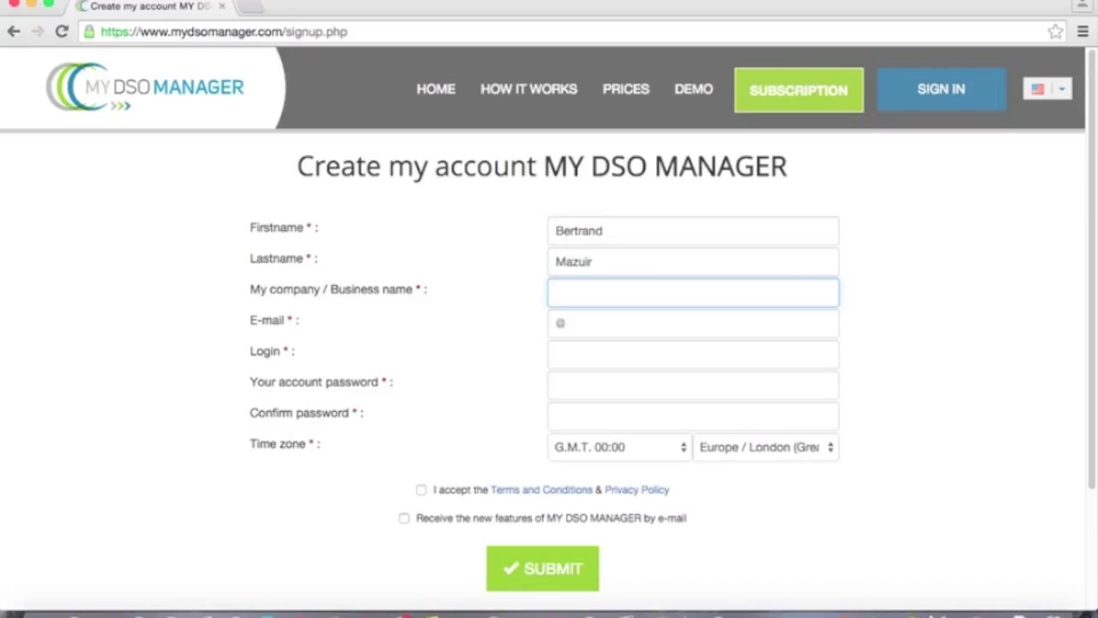
type("Demo")
key("Tab")
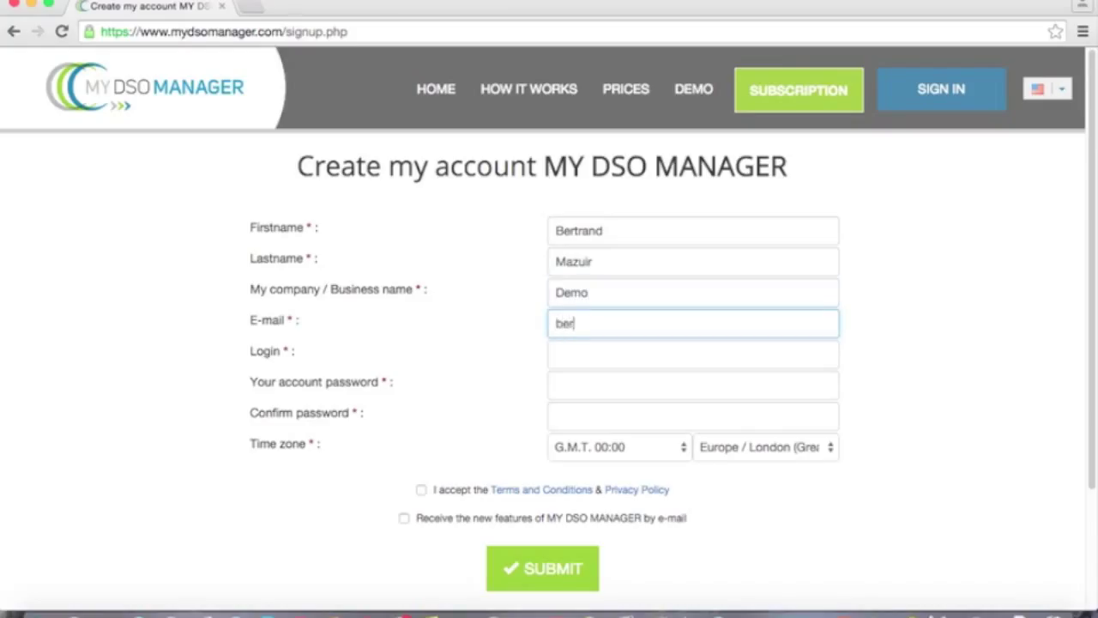
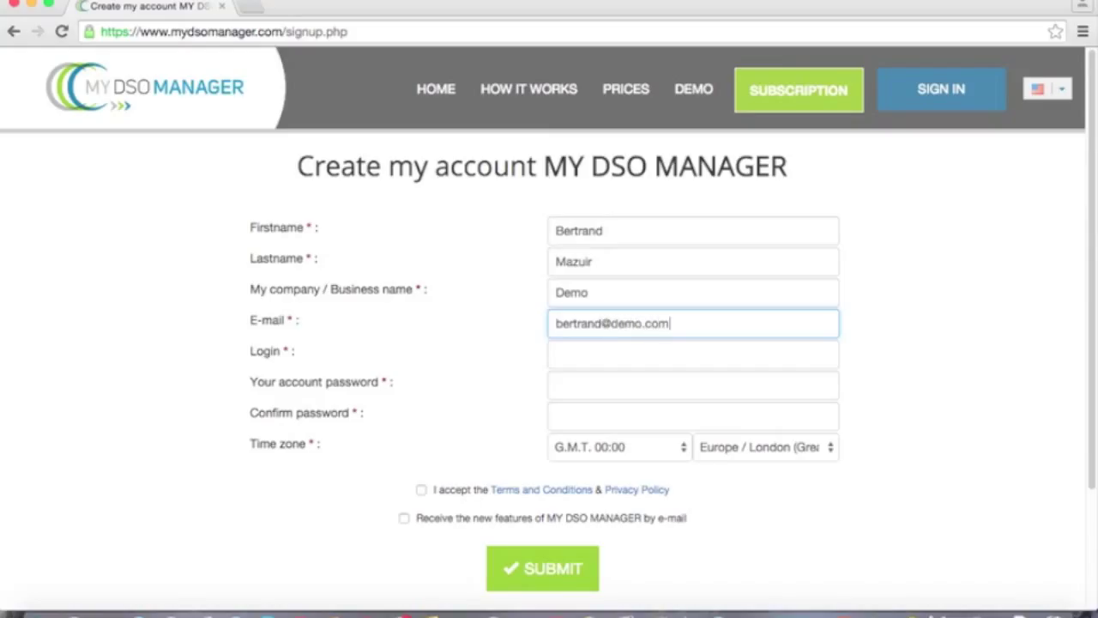
Step: Enter a login and confirmed password, accept the terms, opt in to feature e-mails, and submit
key("Tab")
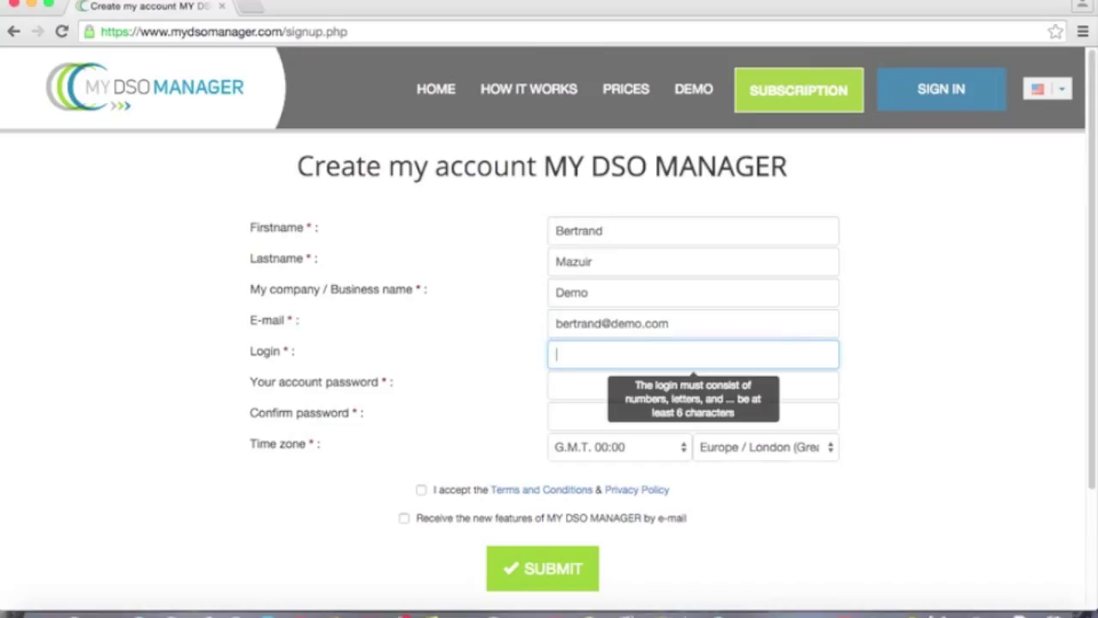
type("Bertrand30")
key("Tab")
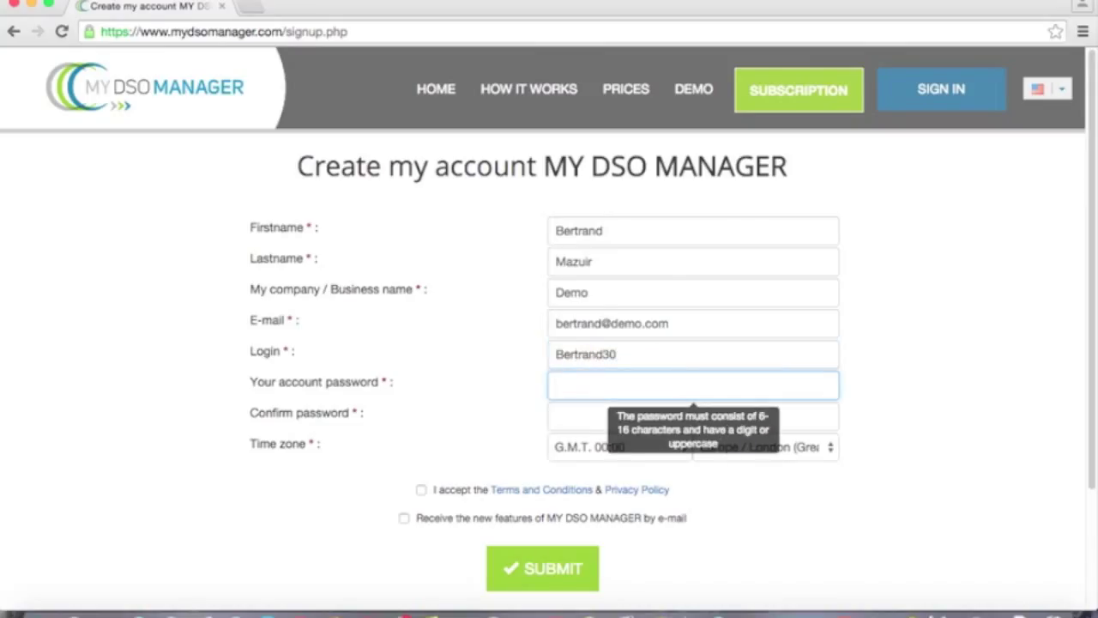
type("********")
key("Tab")
type("******")
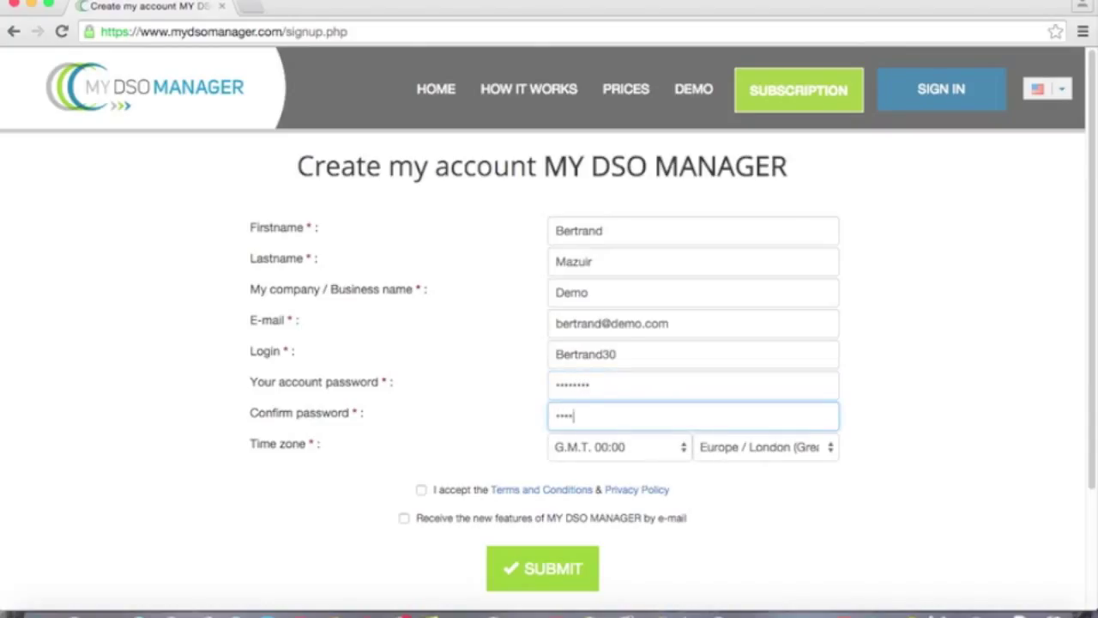
type("**")
left_click(421, 491)
left_click(404, 518)
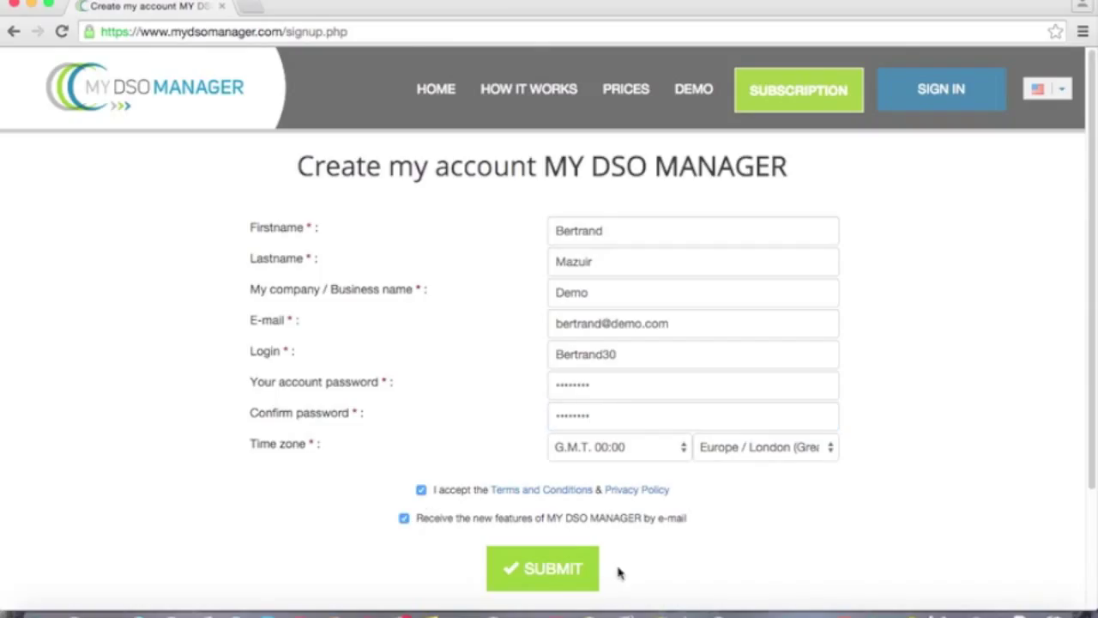
left_click(571, 580)
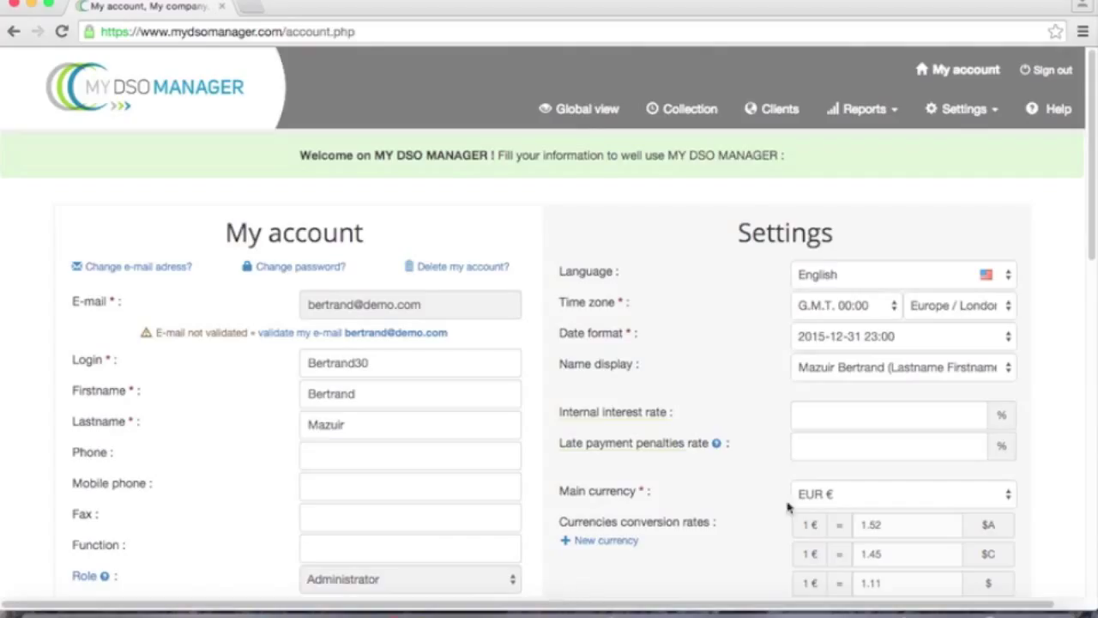
Step: Enter 12 as the late payment penalties rate and save with Modify
left_click(818, 443)
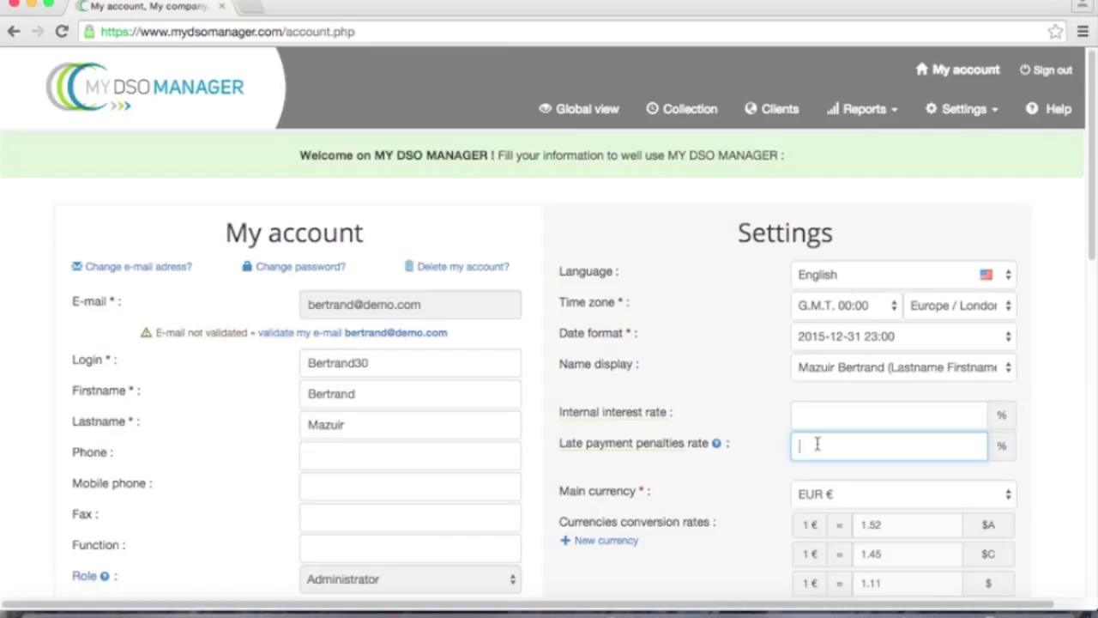
type("12")
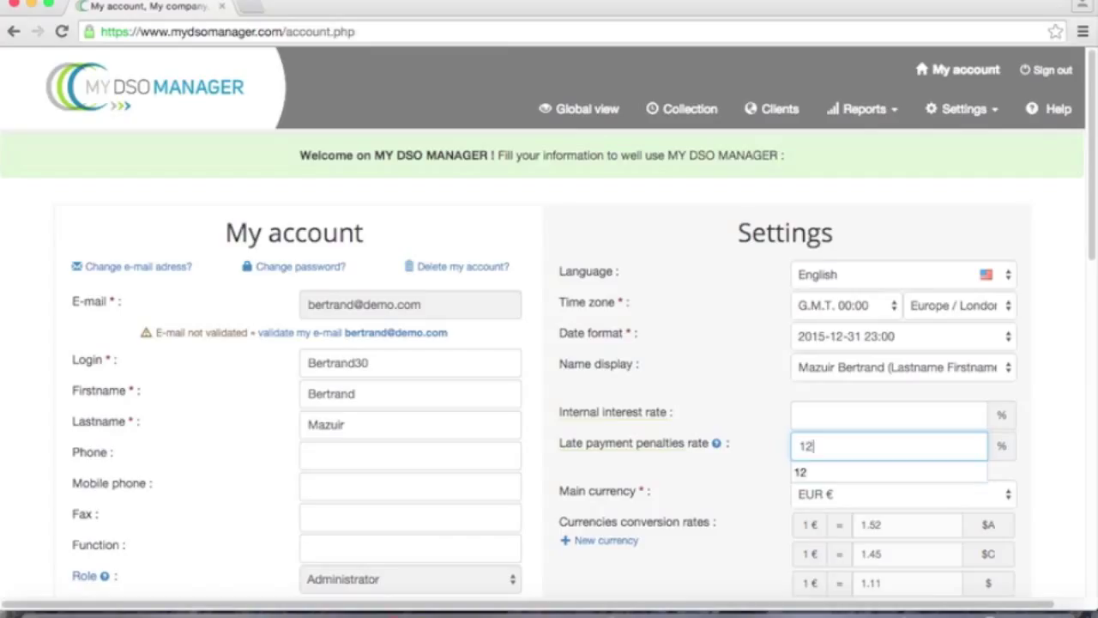
left_click(611, 573)
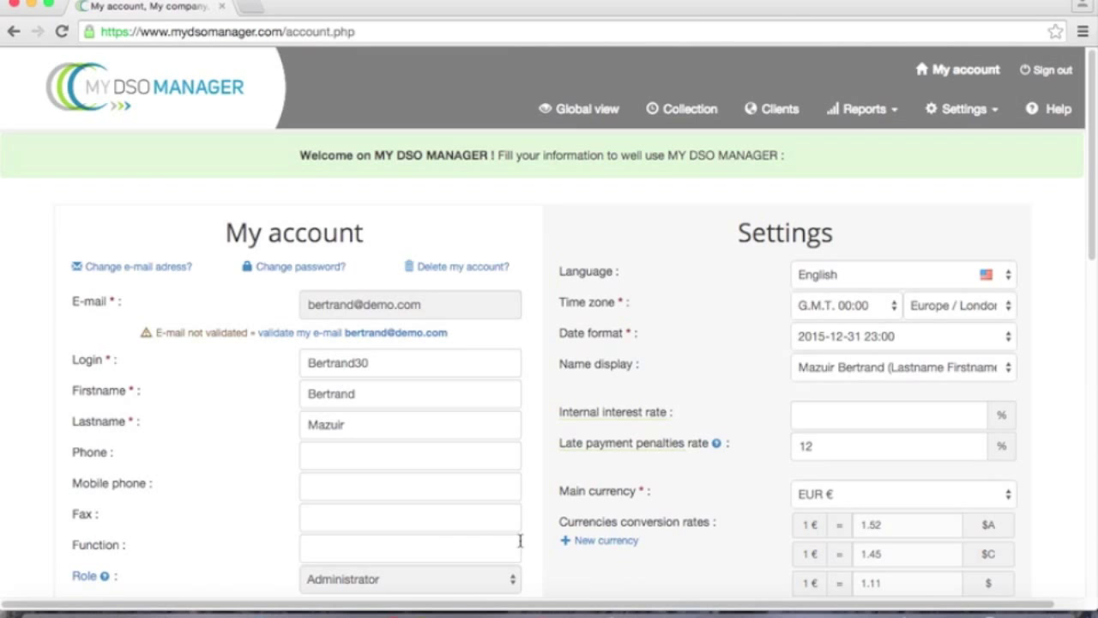
scroll(598, 556, "down", 10)
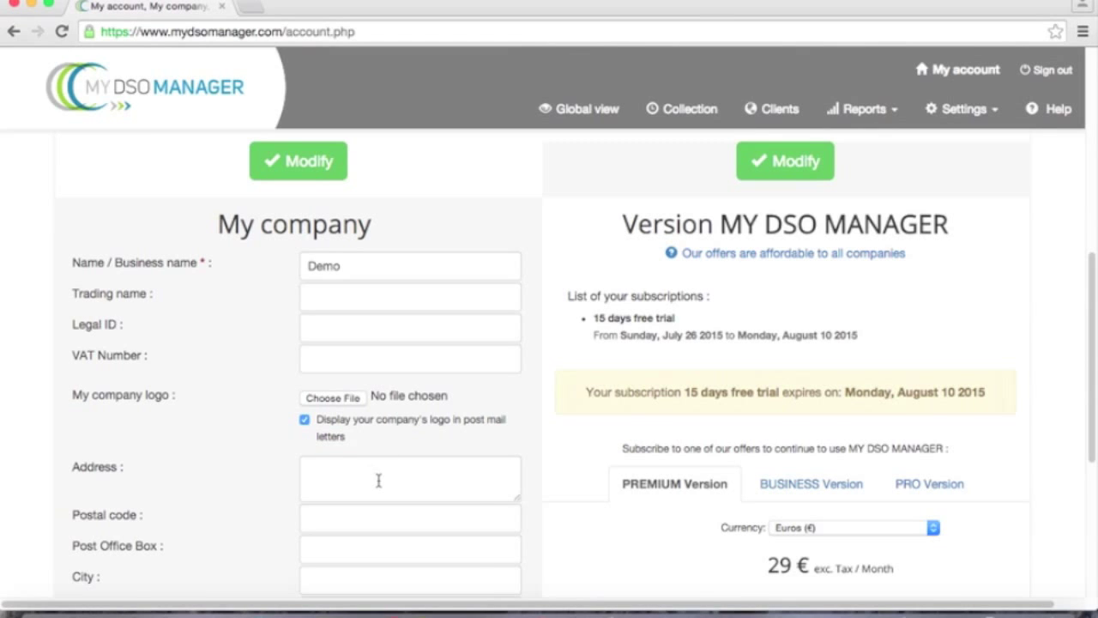
scroll(378, 480, "down", 7)
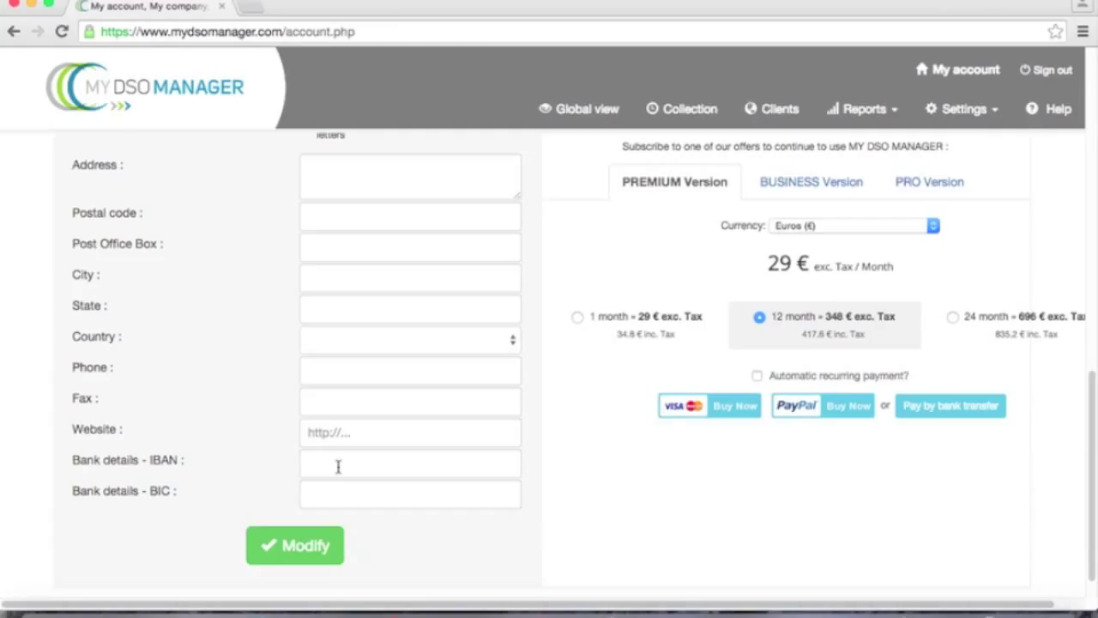
scroll(339, 515, "down", 1)
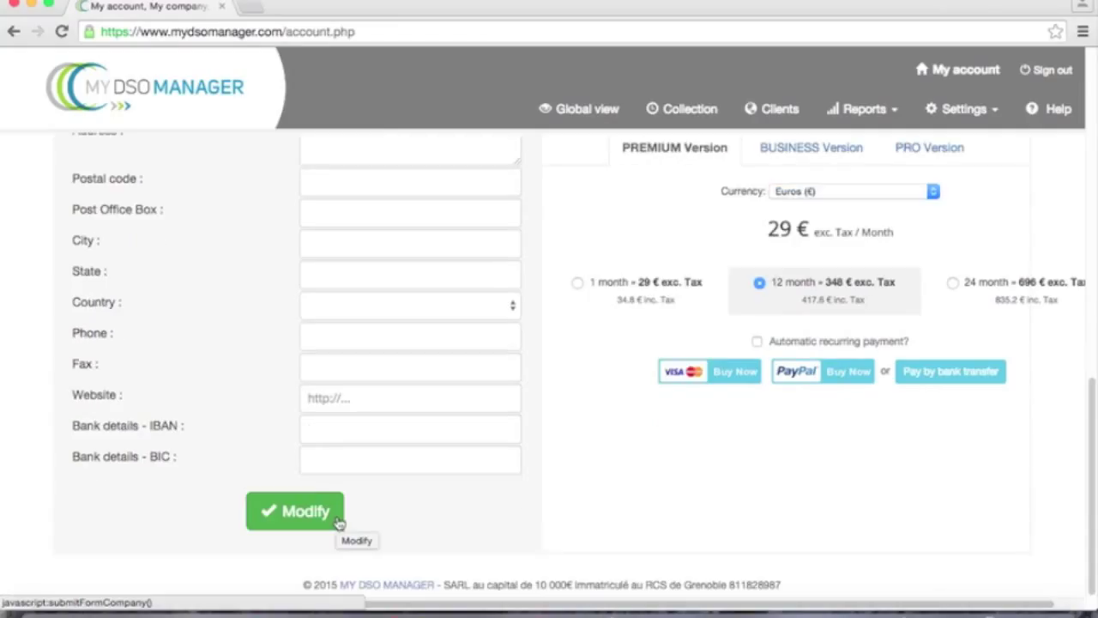
left_click(339, 522)
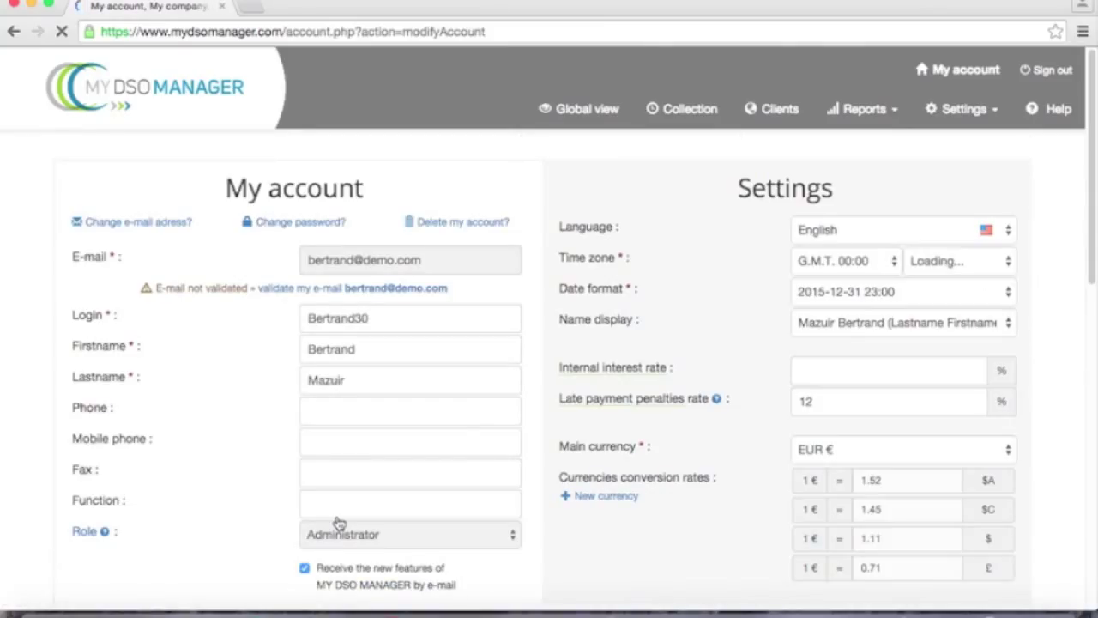
Step: Switch to the Global view dashboard
left_click(582, 112)
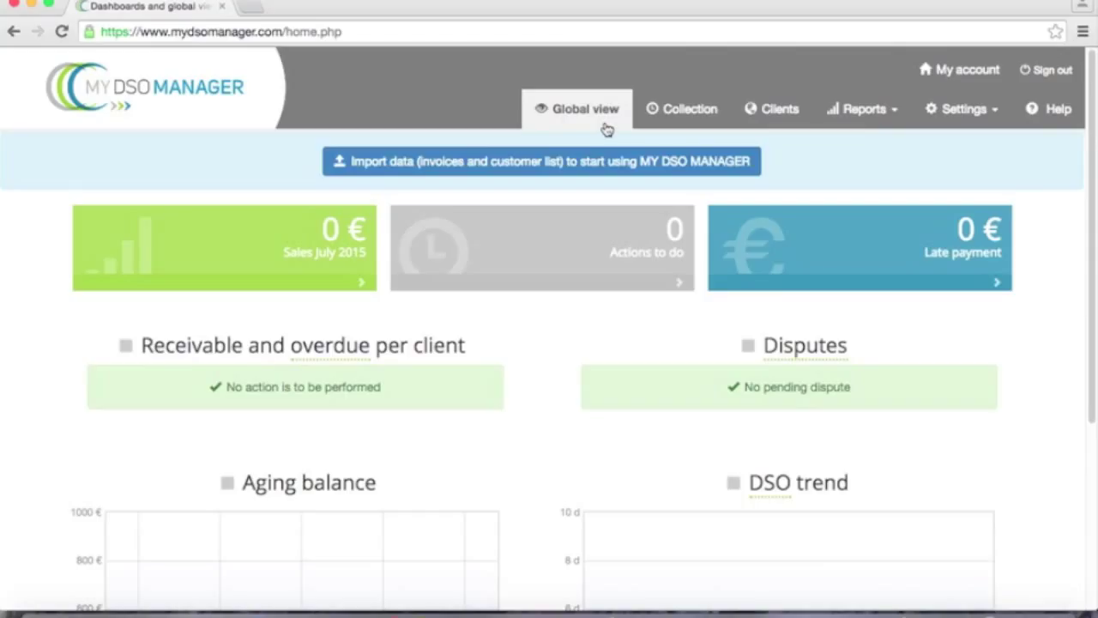
Step: Go to Import / Export your data from the Settings menu
left_click(954, 118)
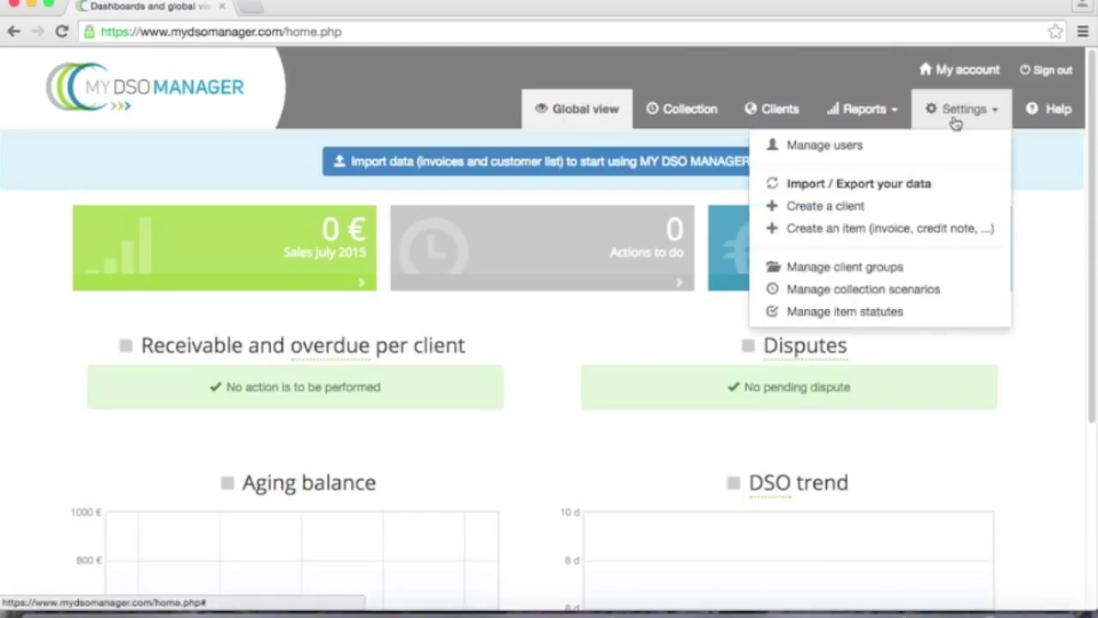
left_click(909, 185)
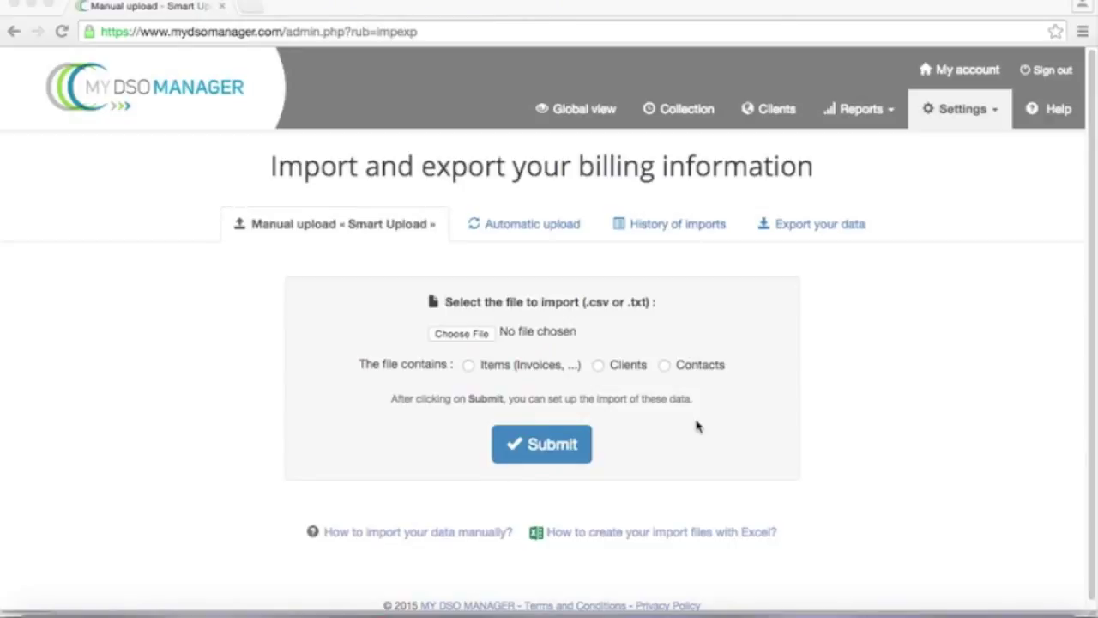
Step: Upload customer data.csv as a Clients file and submit it for column association
left_click(462, 334)
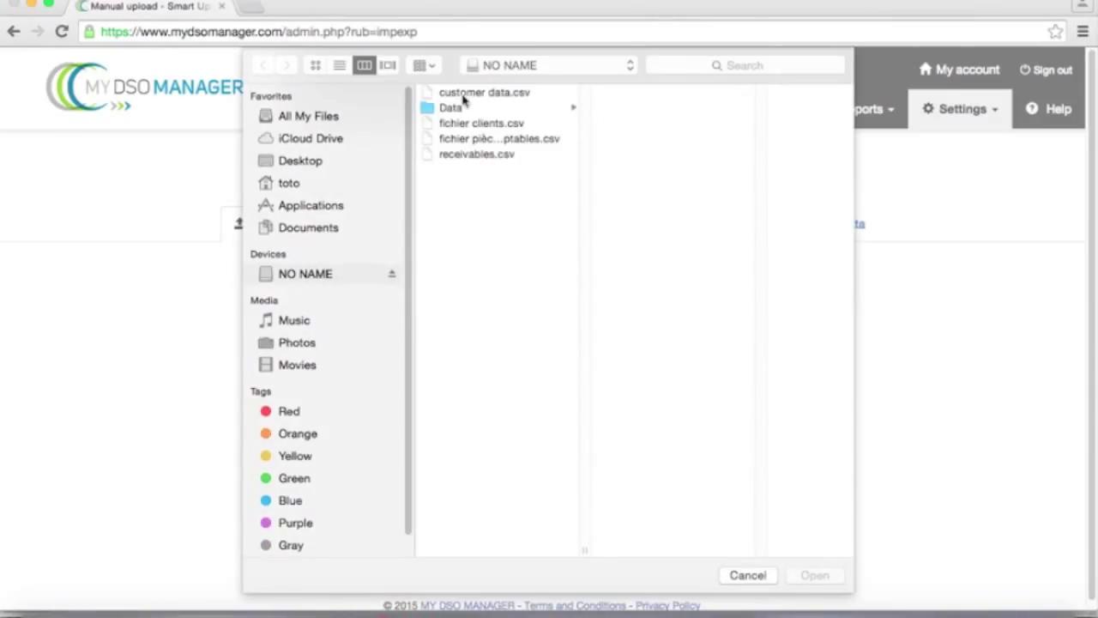
left_click(463, 94)
left_click(819, 577)
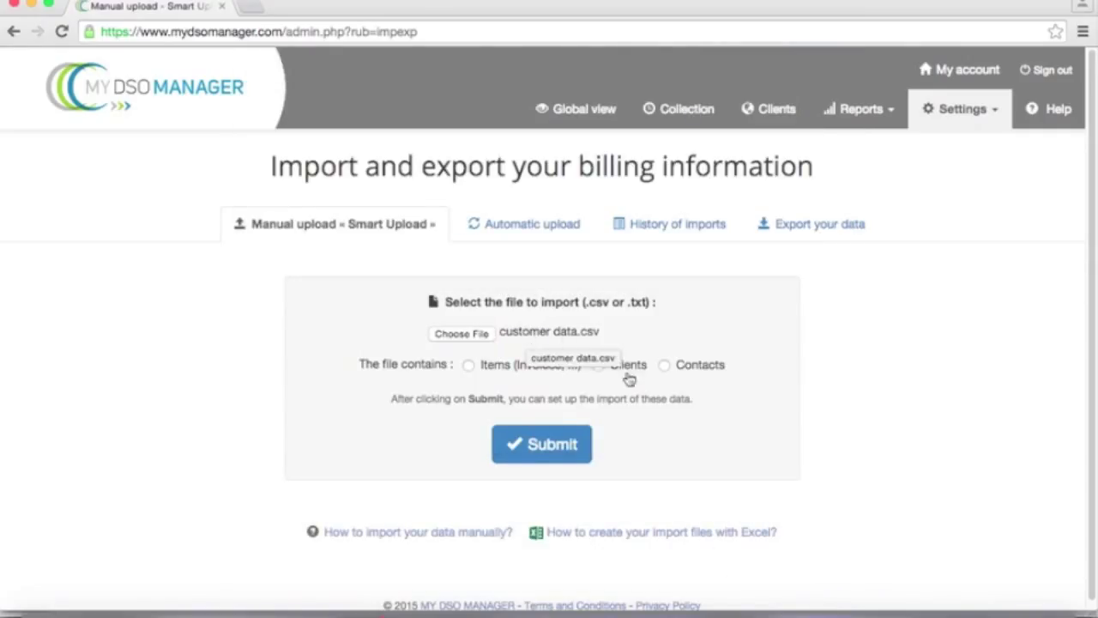
left_click(599, 365)
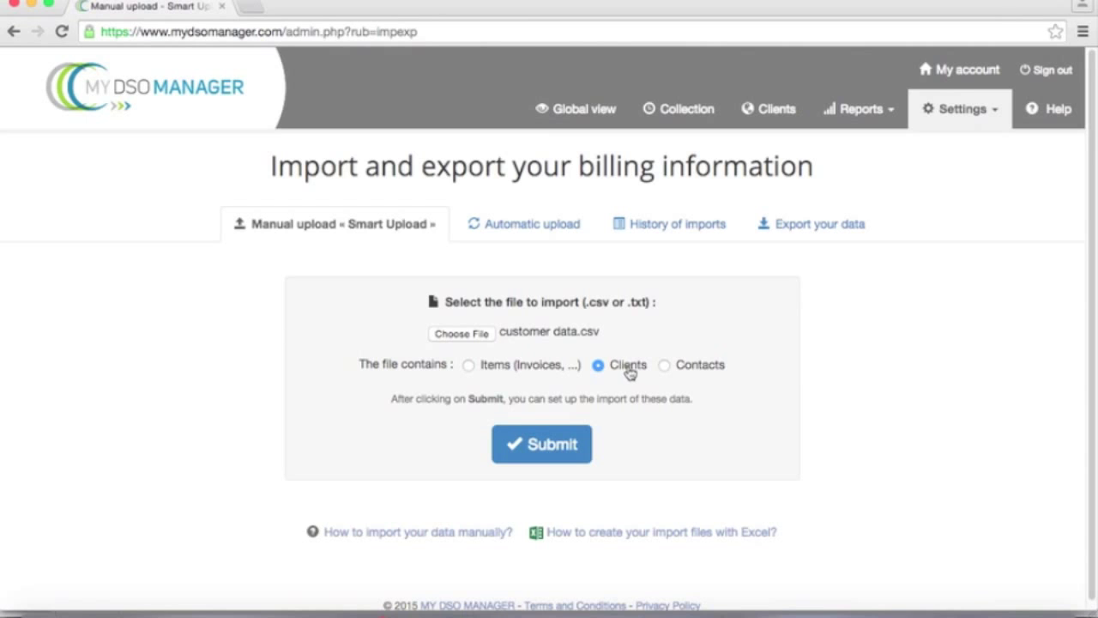
left_click(551, 444)
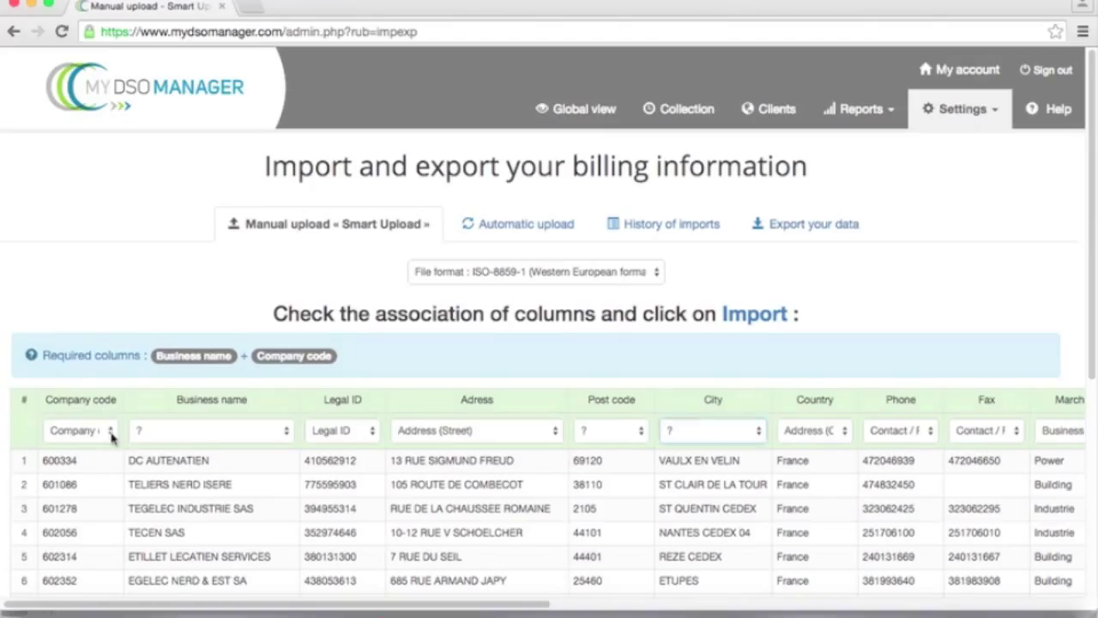
Step: Keep Company code unmapped and map Business name, Address (Postal code) and Address (City)
left_click(111, 431)
key("Escape")
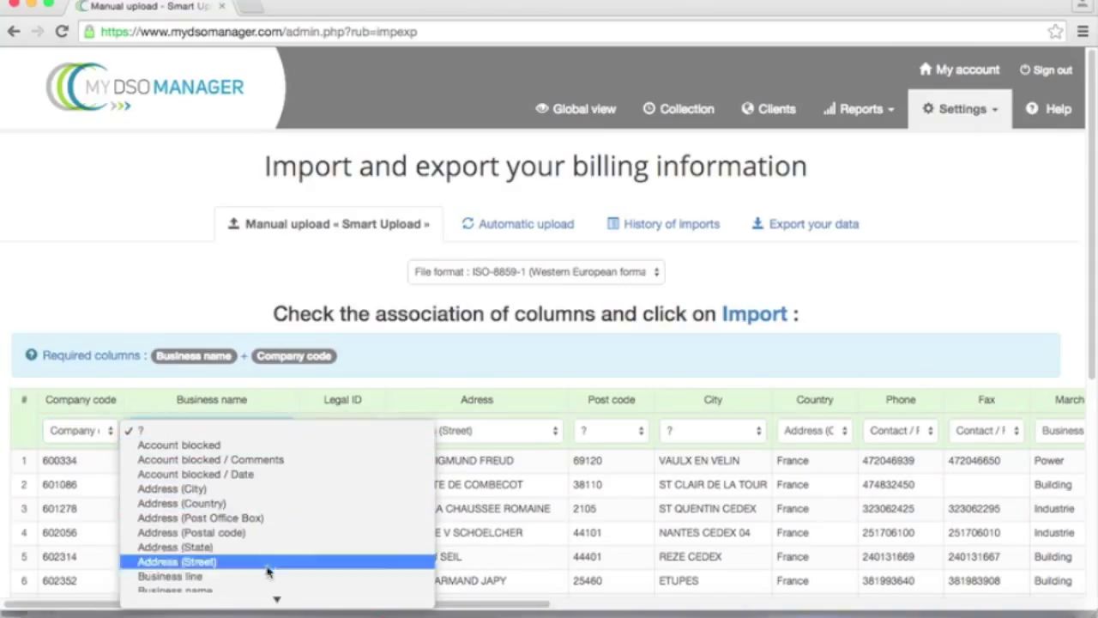
mouse_move(277, 599)
left_click(258, 422)
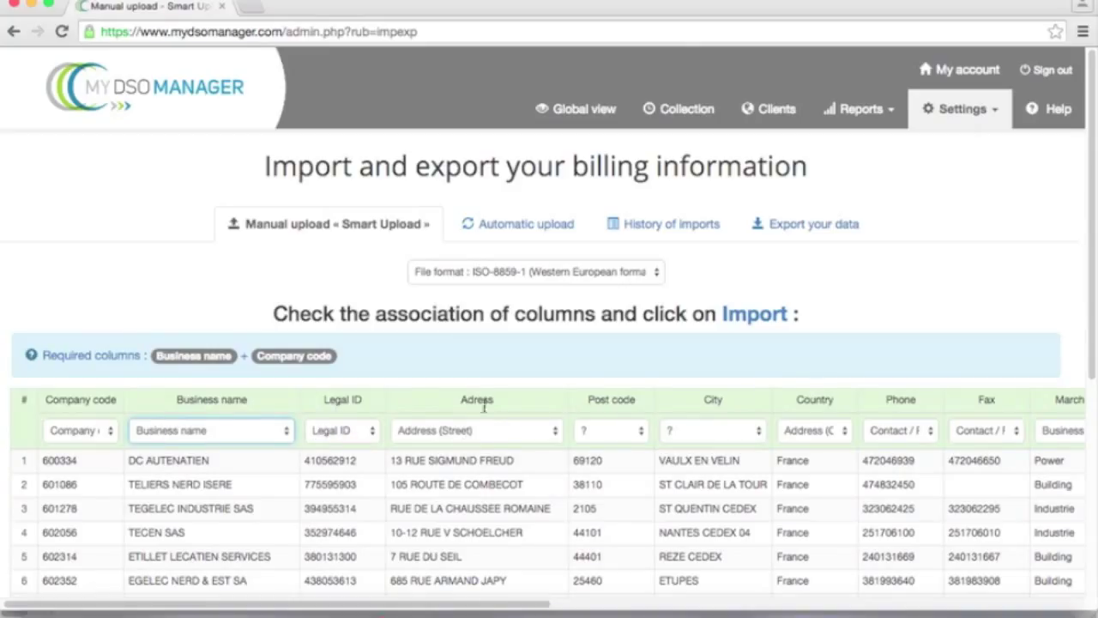
left_click(640, 435)
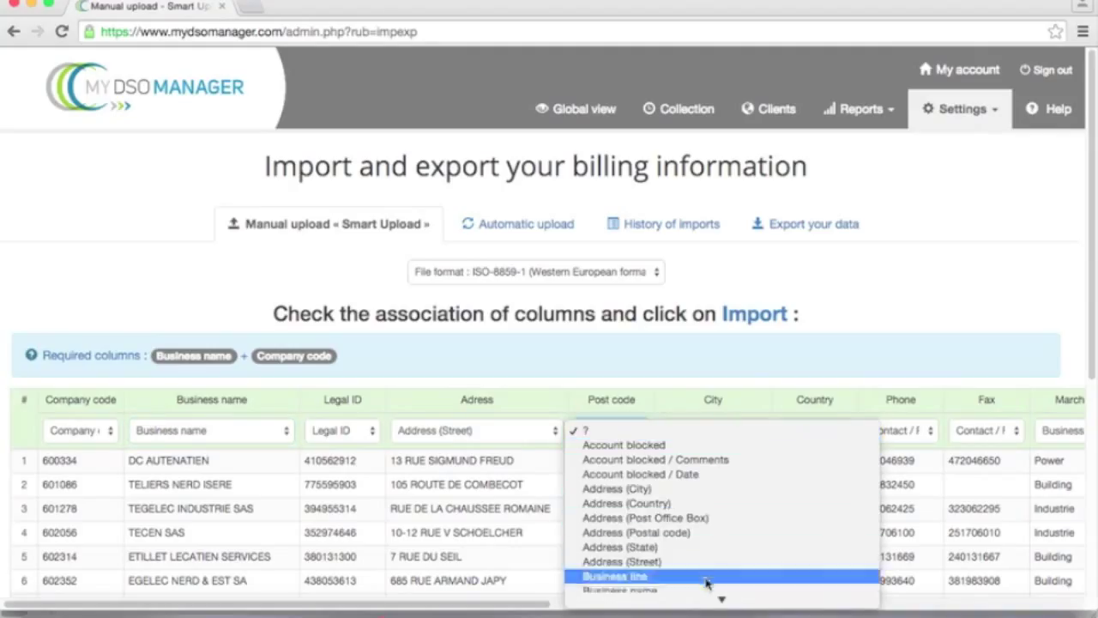
mouse_move(717, 603)
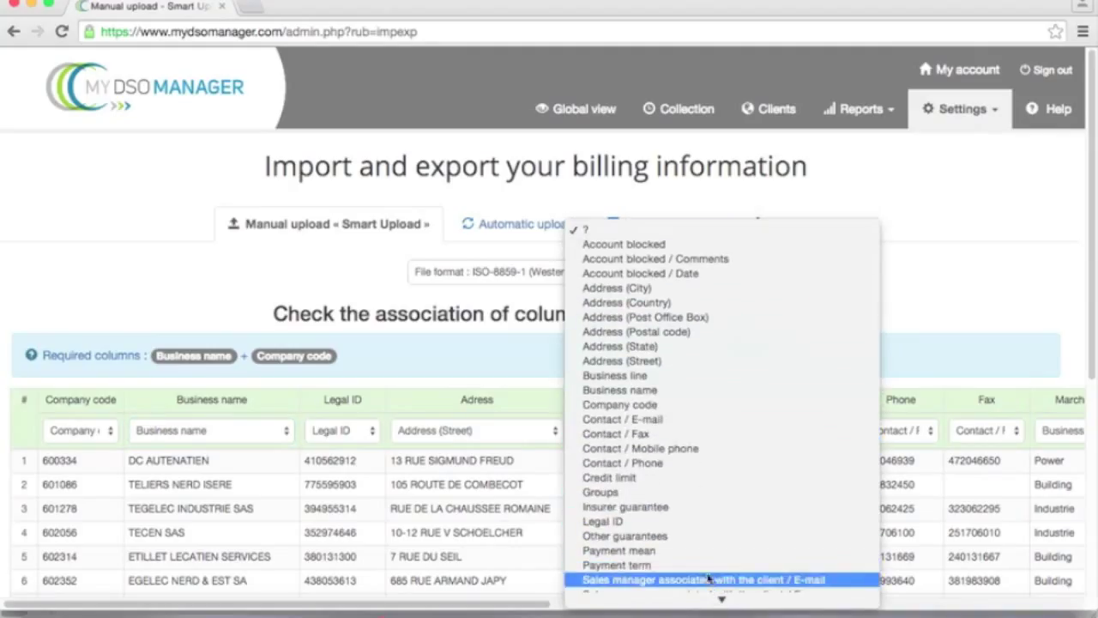
left_click(681, 333)
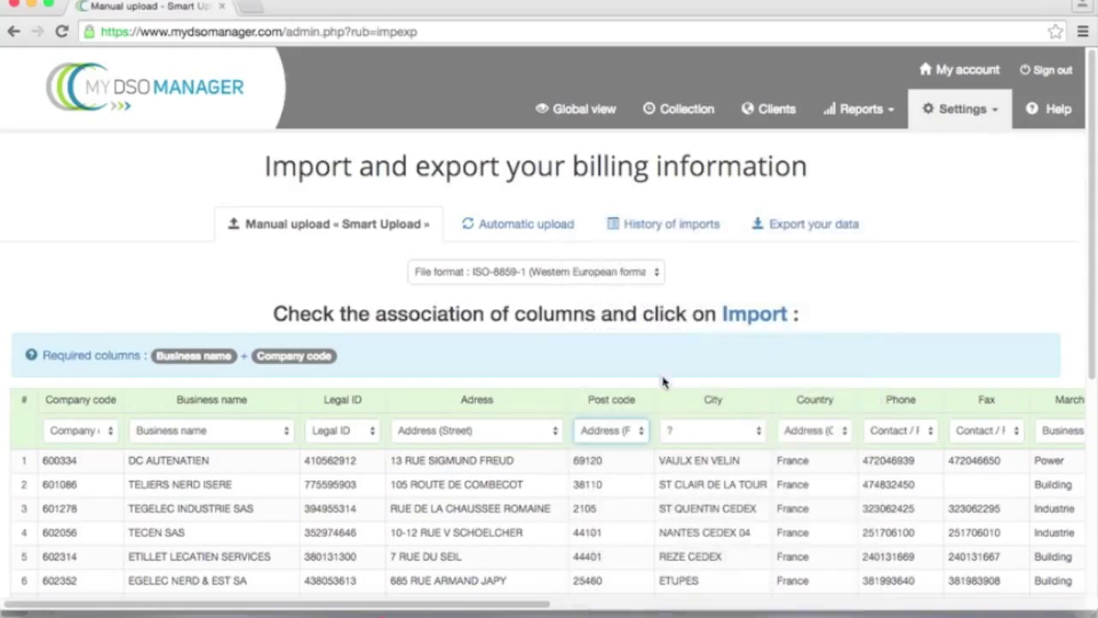
left_click(726, 434)
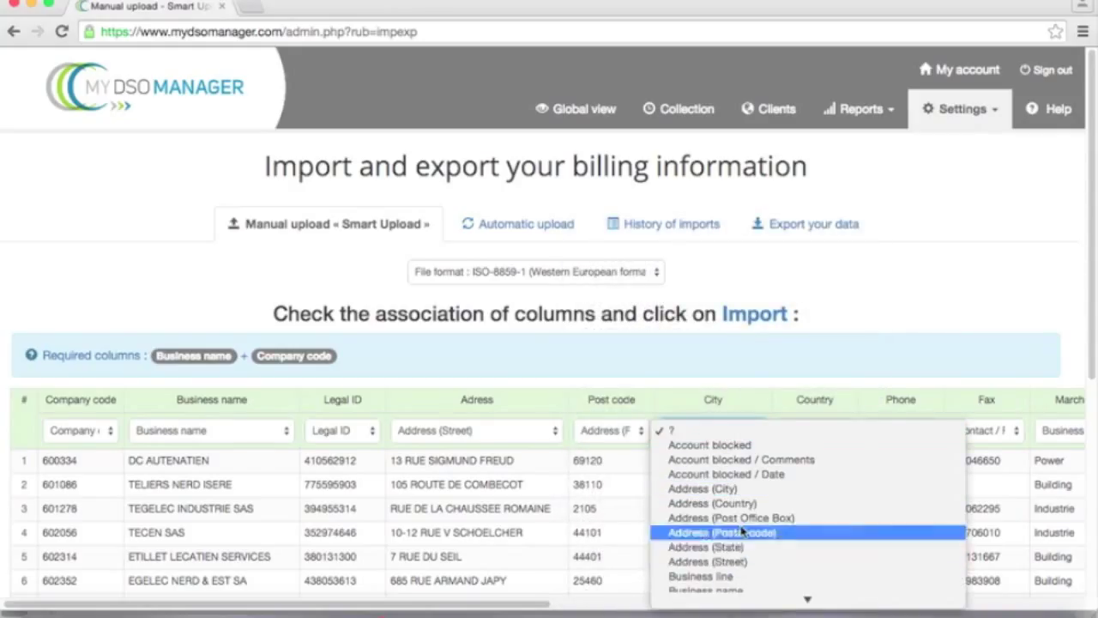
left_click(726, 489)
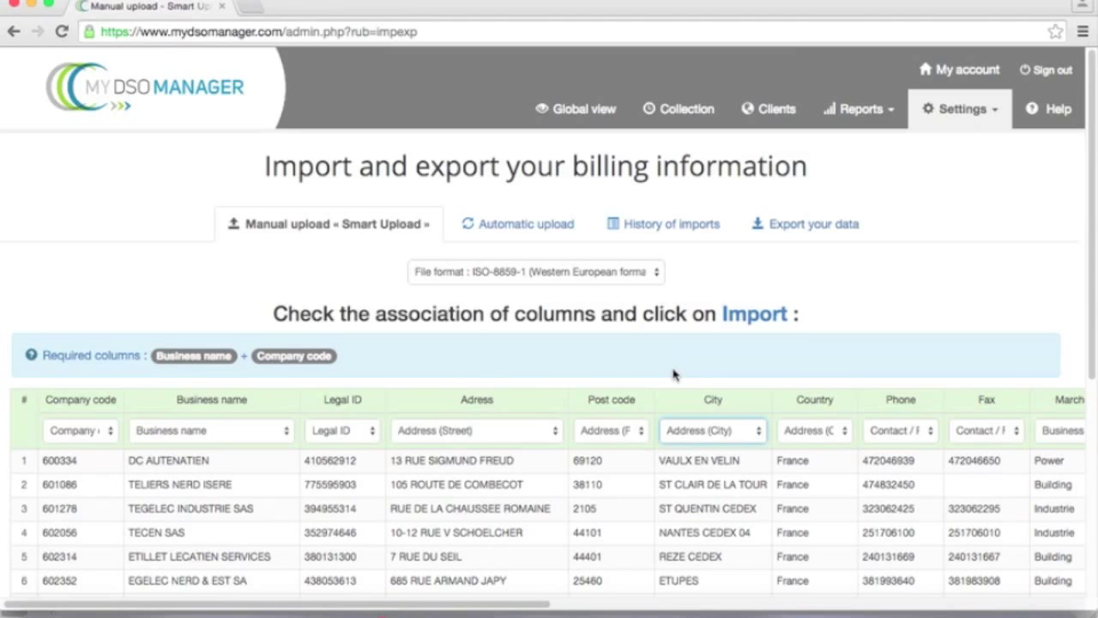
left_click_drag(1086, 353, 1089, 566)
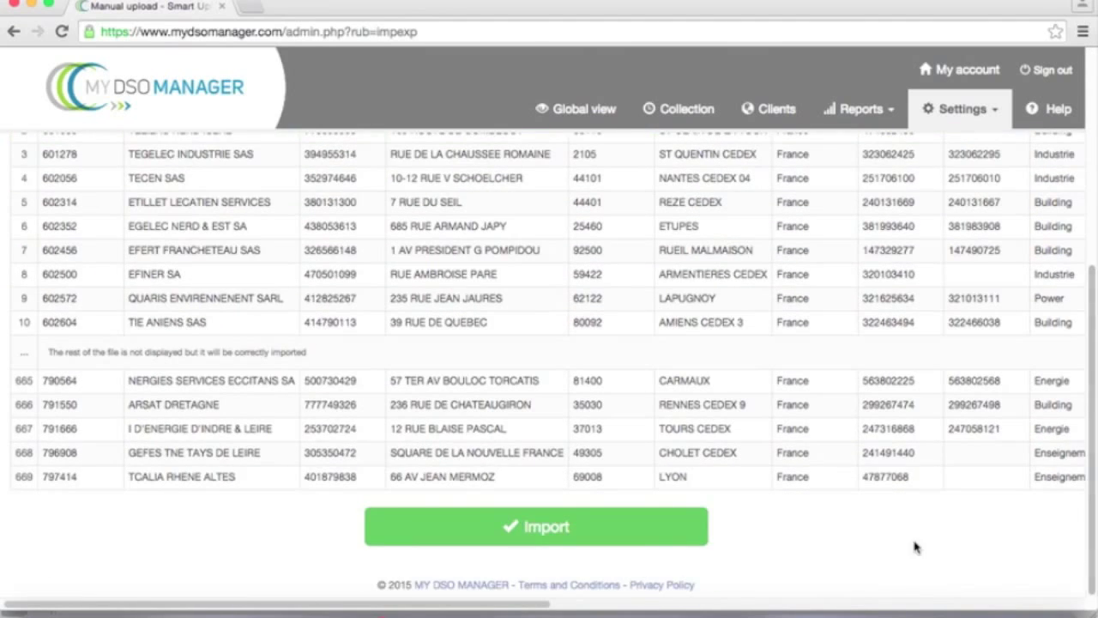
Step: Run the client import and confirm it in the browser dialog
left_click(525, 536)
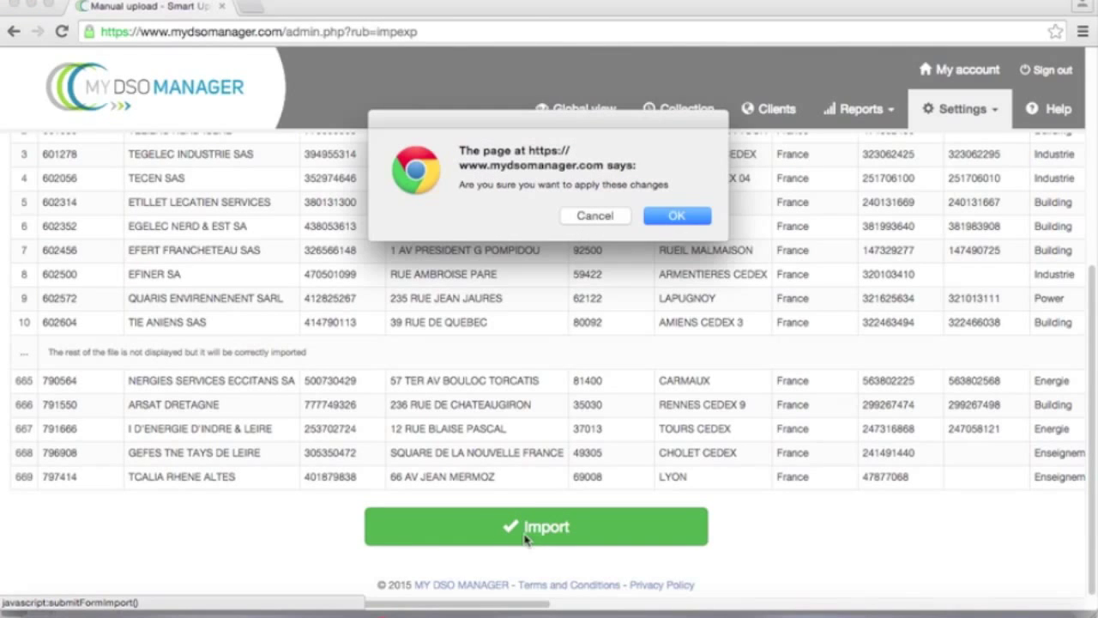
left_click(677, 215)
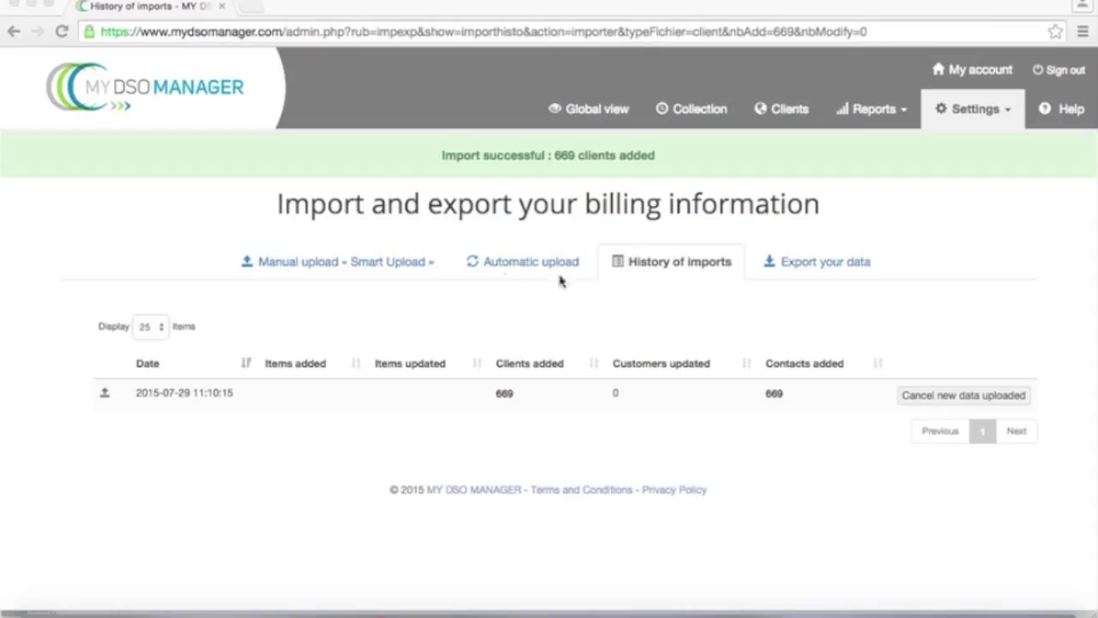
Step: Upload receivables.csv from Manual upload as an Items file and submit it for mapping
left_click(343, 267)
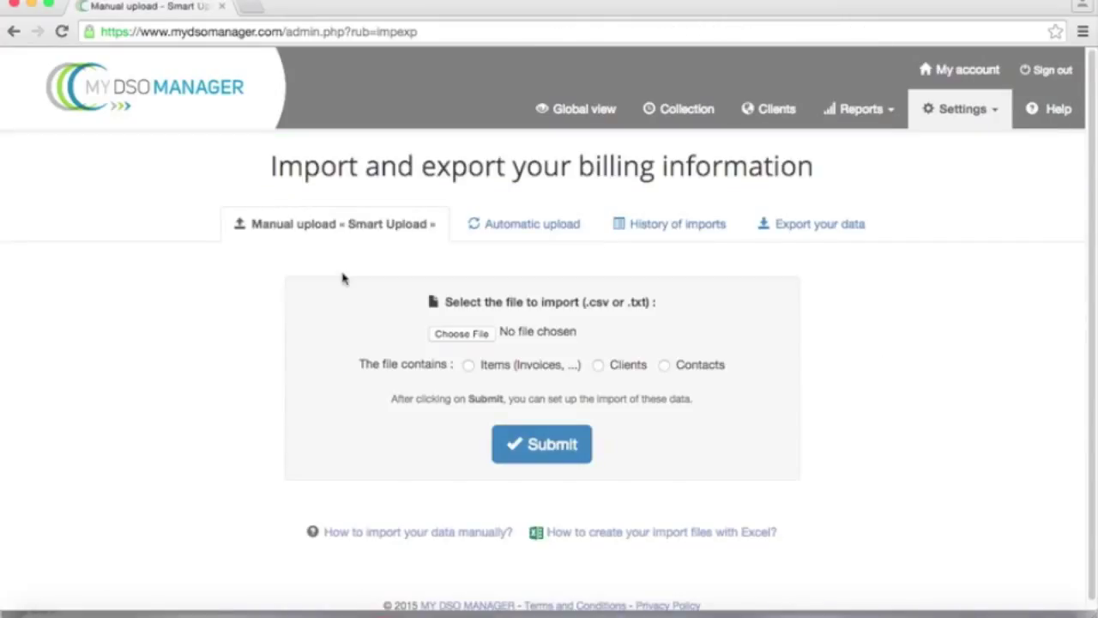
left_click(462, 333)
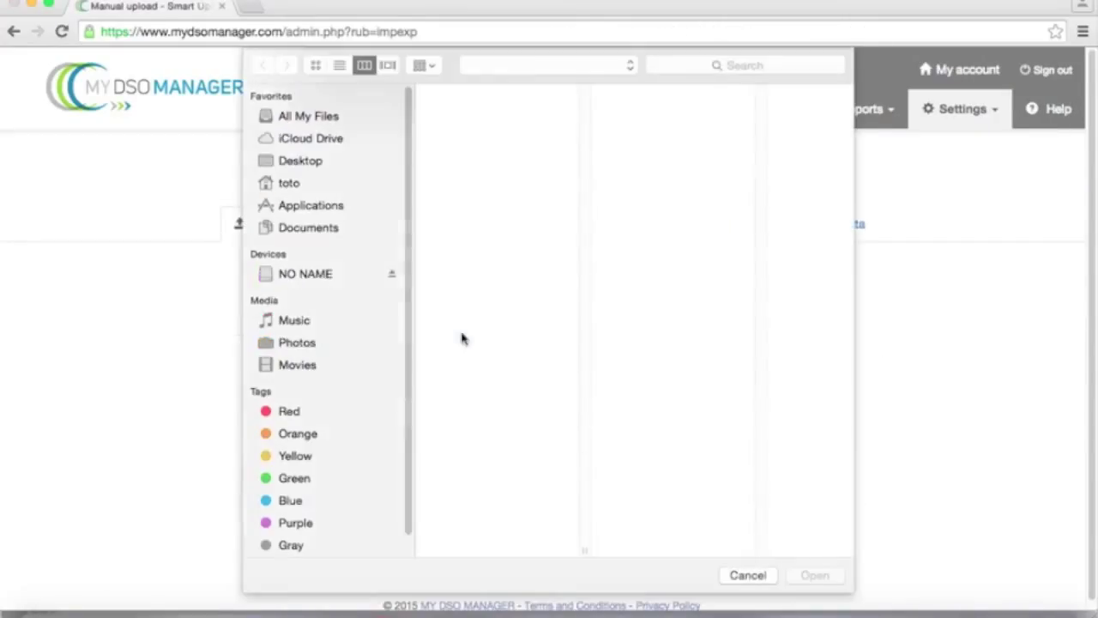
left_click(470, 156)
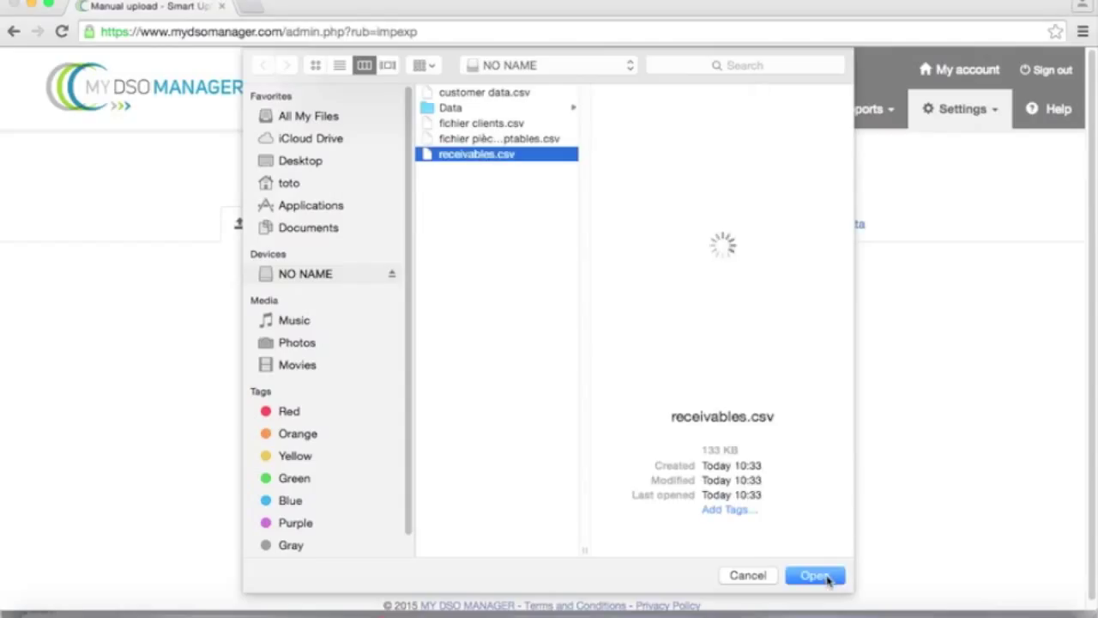
left_click(815, 575)
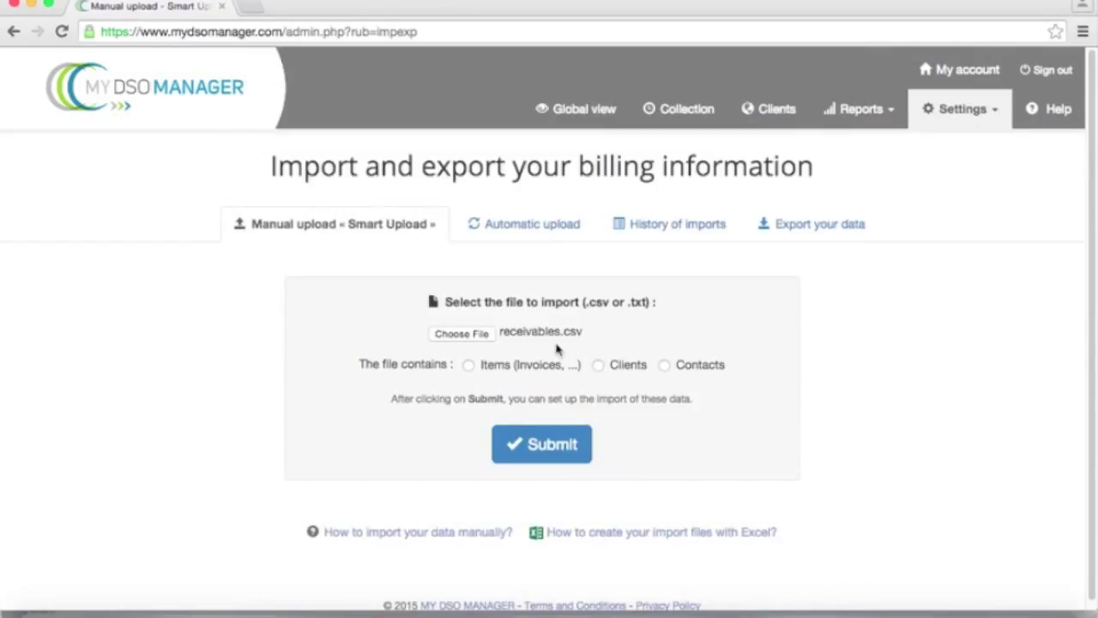
left_click(469, 366)
left_click(537, 444)
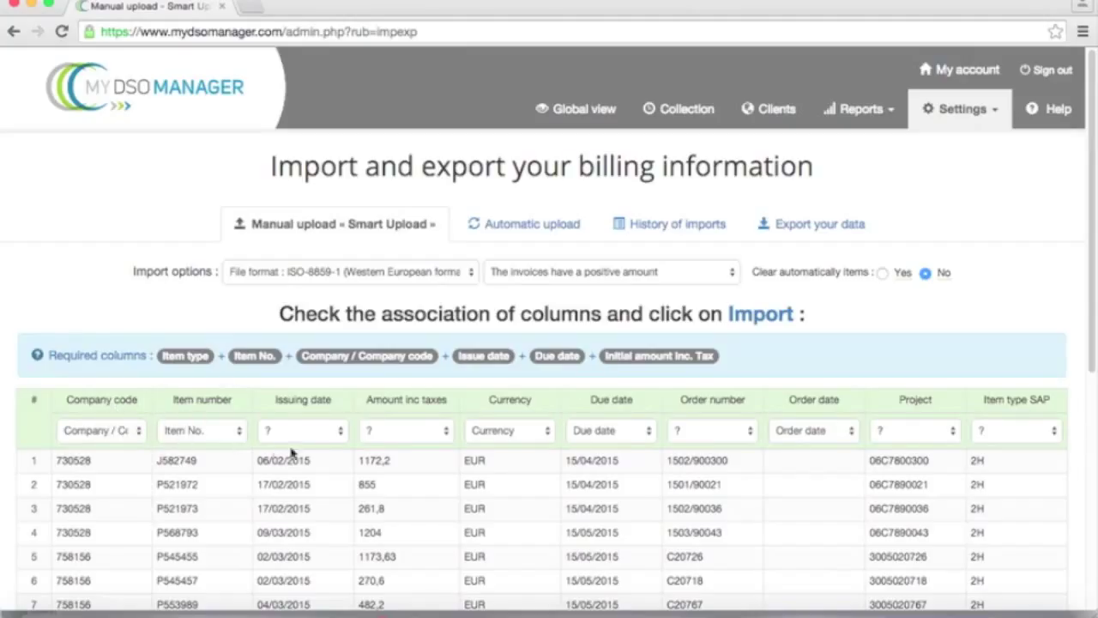
Step: Map Issuing date to Issue date, Order number to Order No., and Item type SAP to Item type
left_click(340, 431)
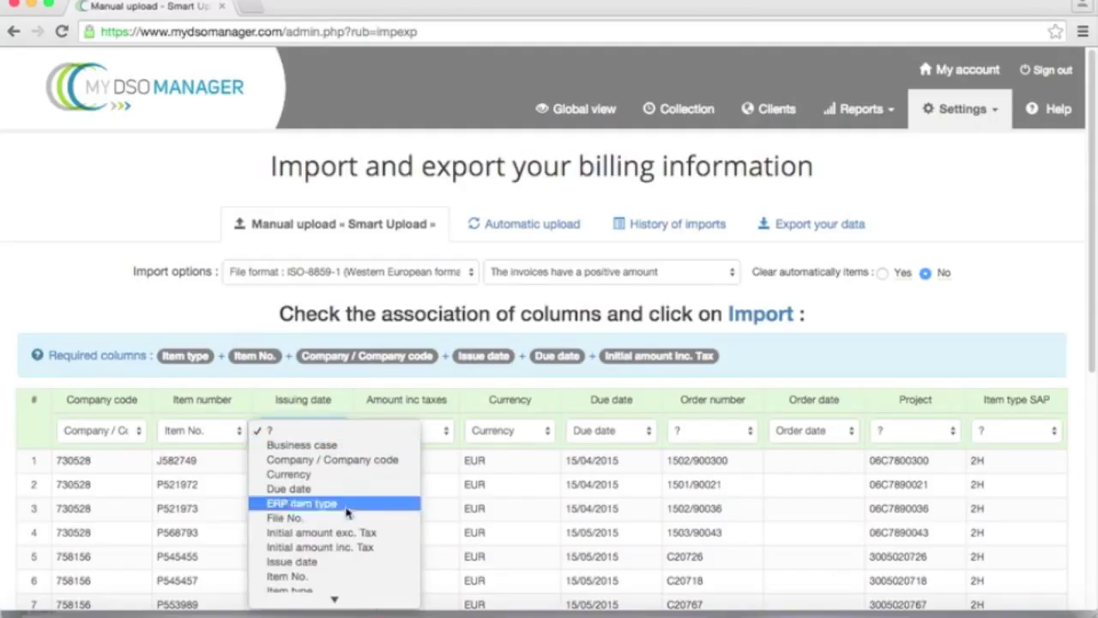
left_click(329, 562)
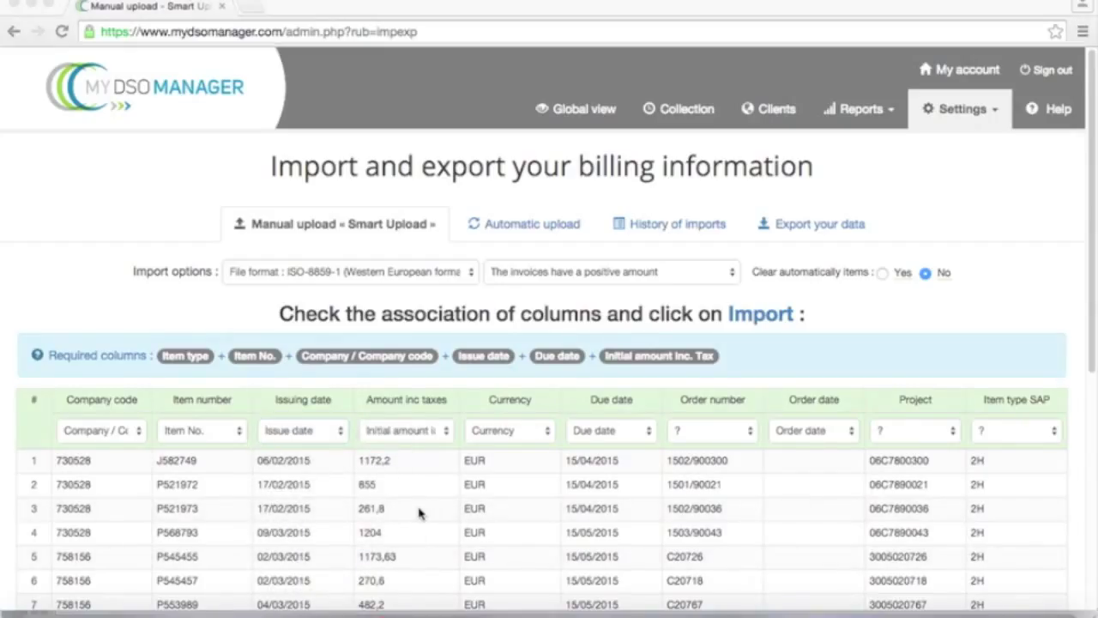
left_click(750, 435)
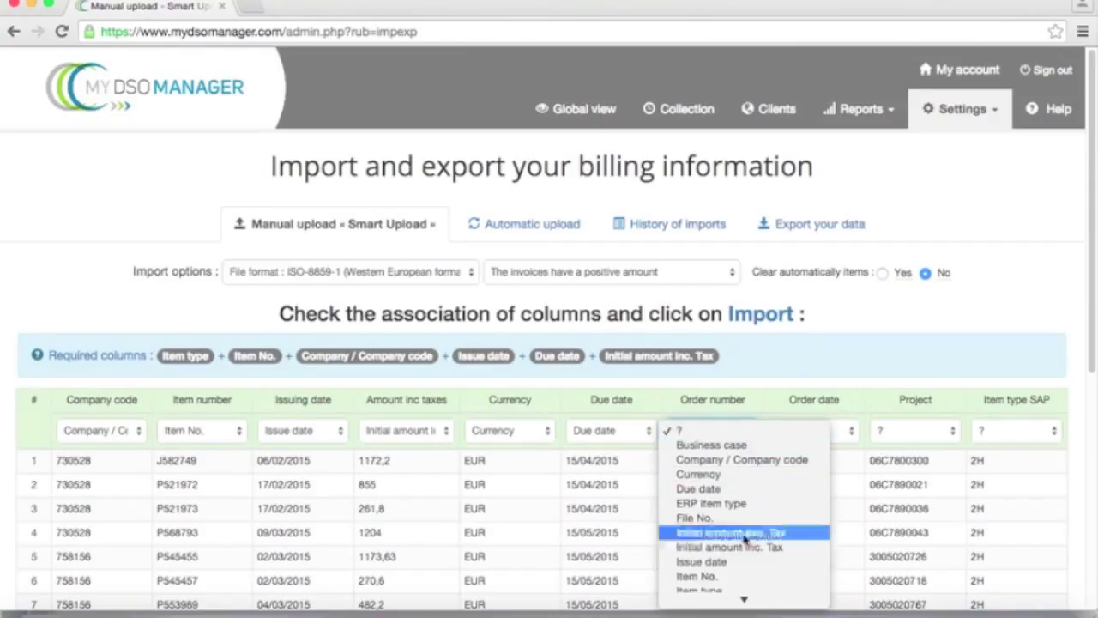
mouse_move(743, 598)
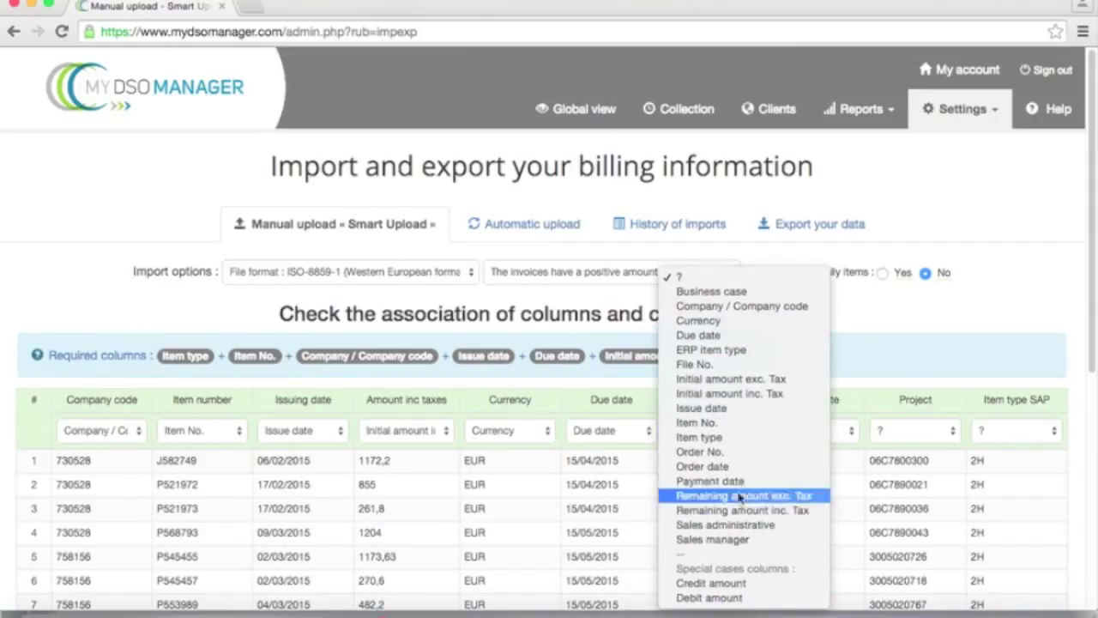
left_click(733, 453)
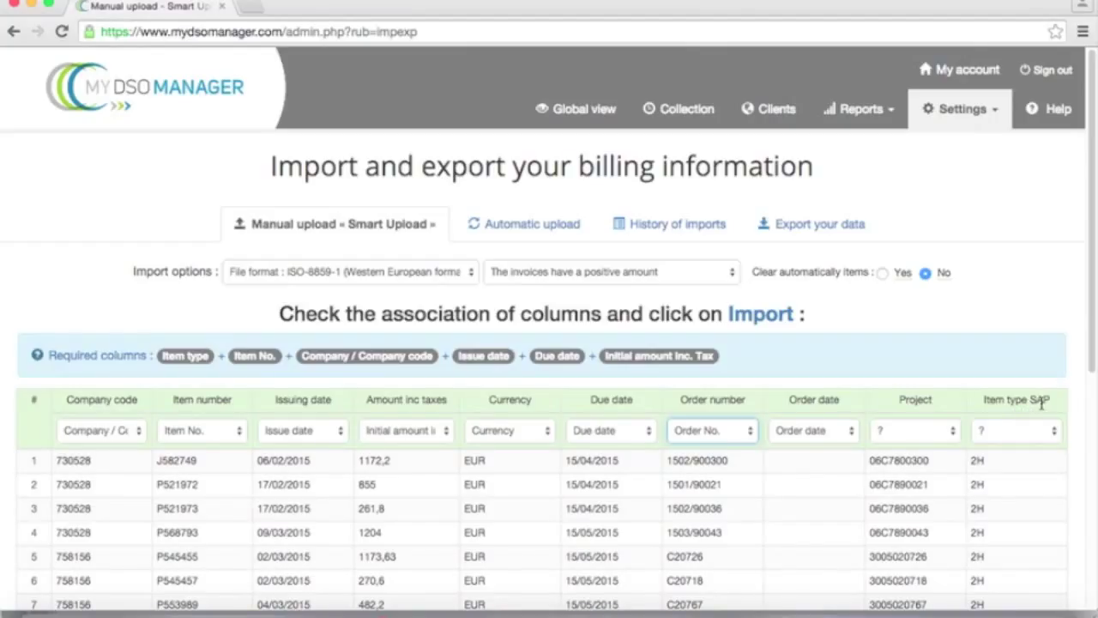
left_click(1055, 432)
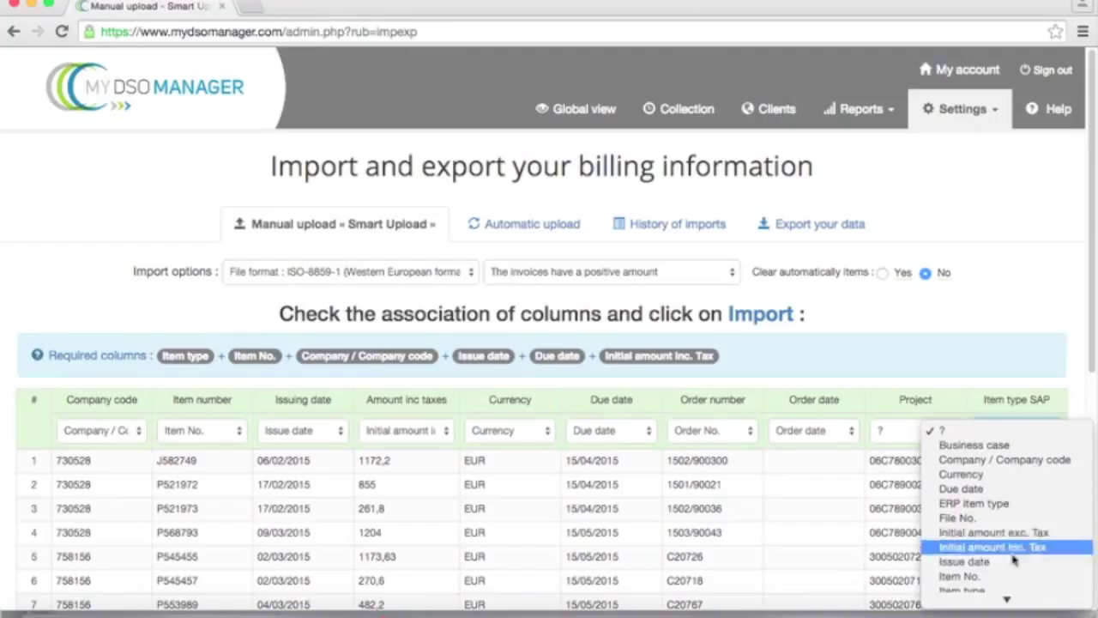
scroll(1006, 583, "down", 1)
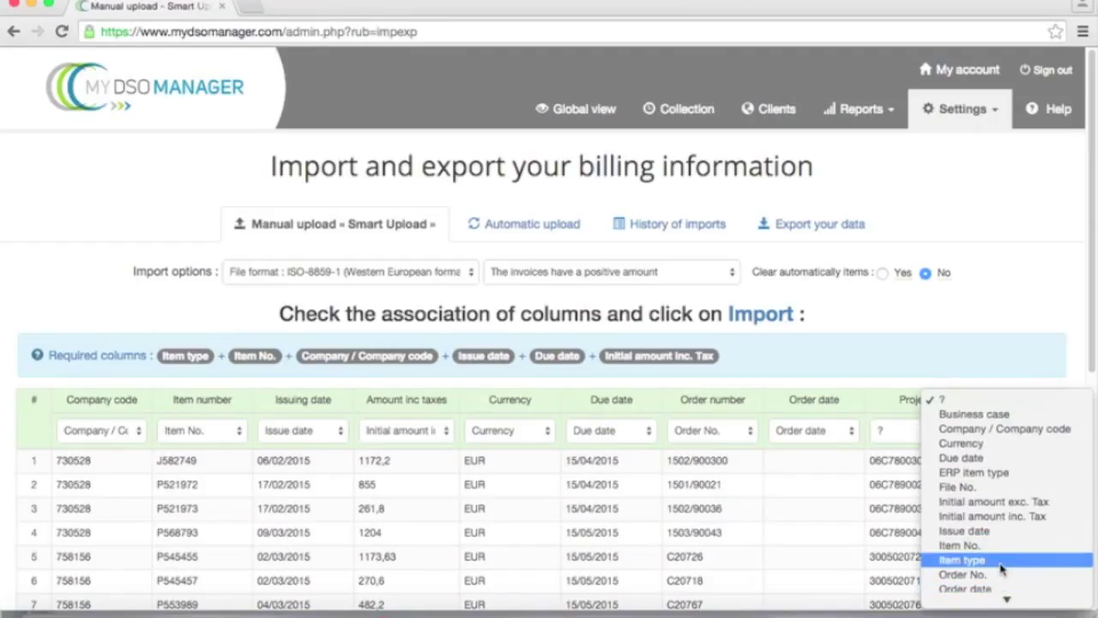
left_click(1002, 566)
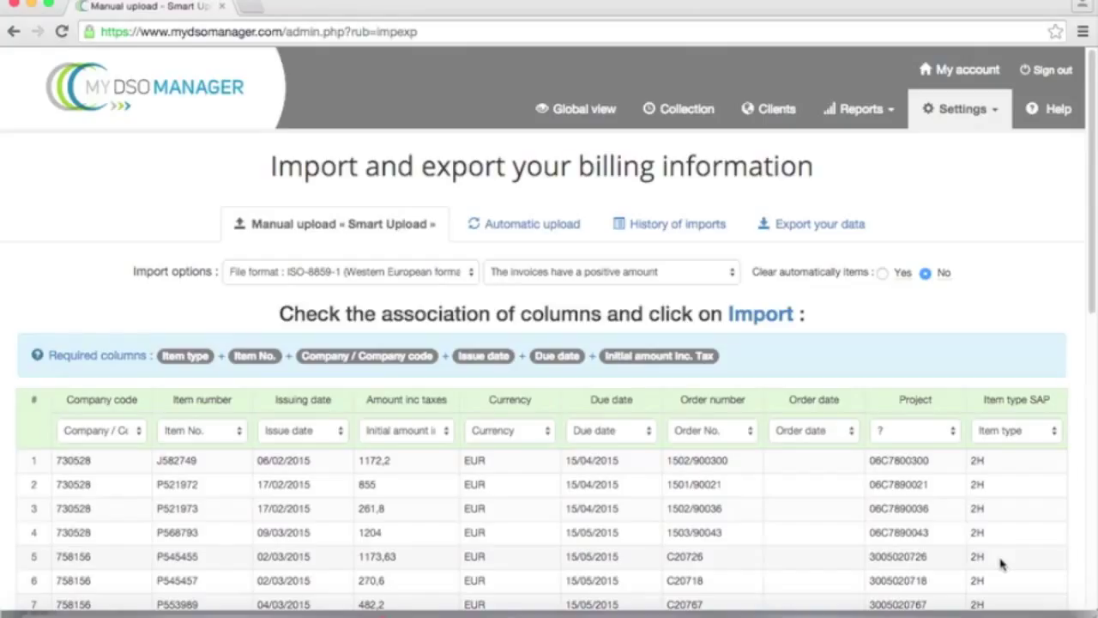
Step: Map item codes 2H, 2J and 2L to Invoice and CB to Credit note
scroll(1002, 563, "down", 10)
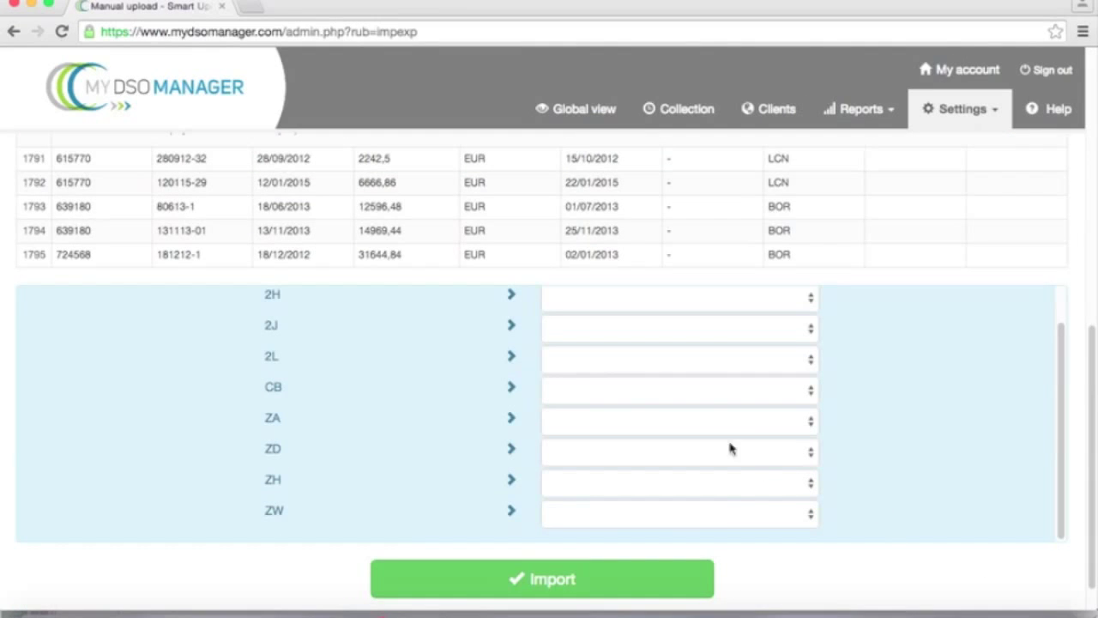
left_click(1064, 429)
left_click_drag(1065, 429, 1067, 404)
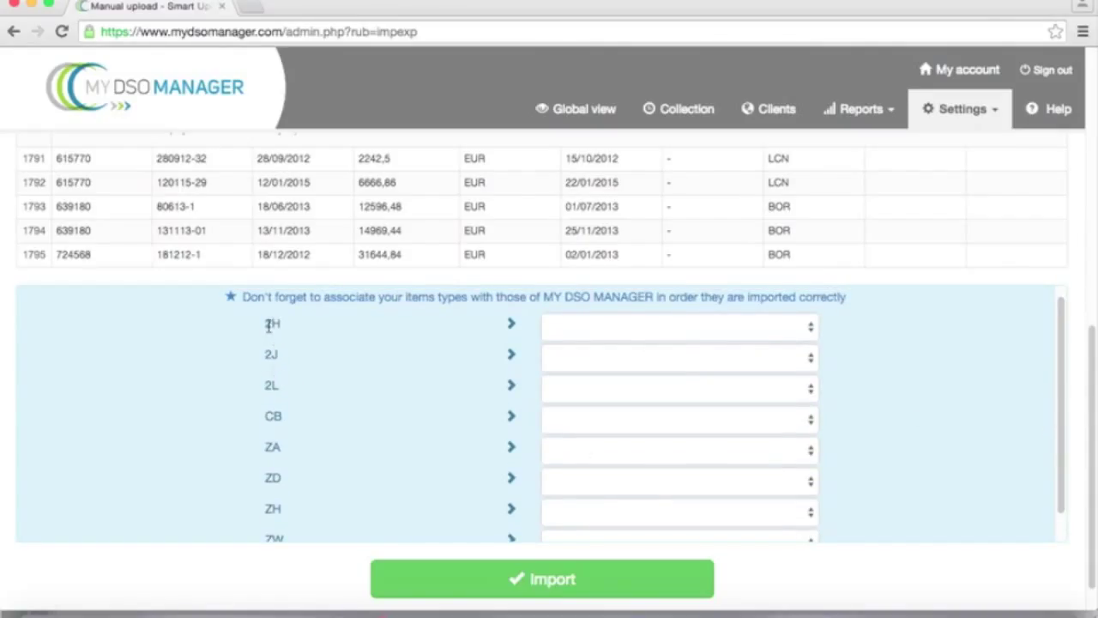
left_click(811, 333)
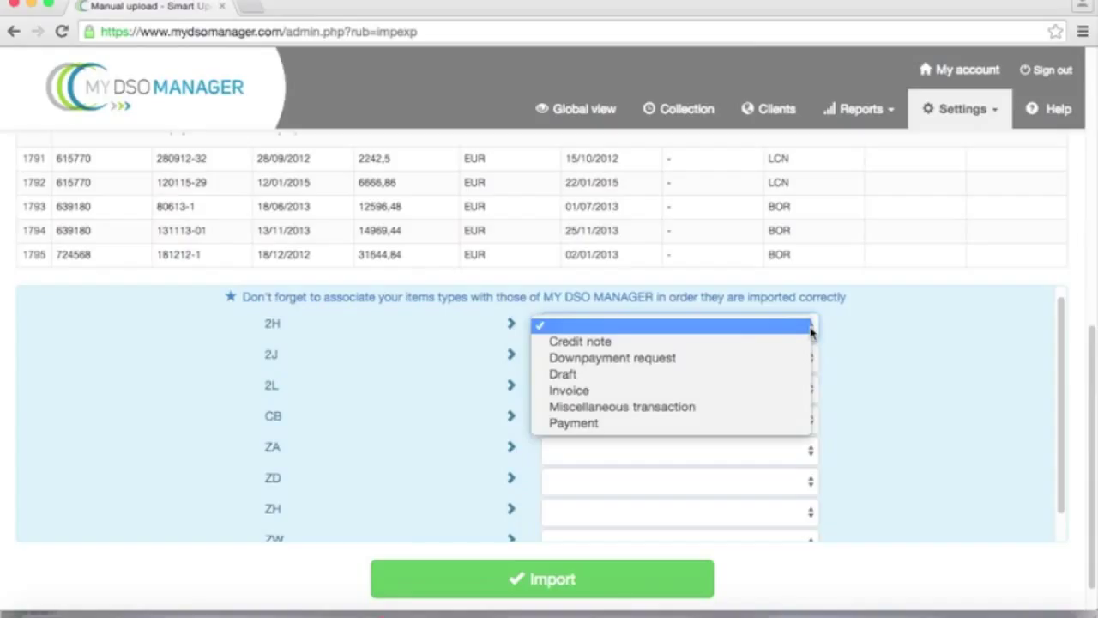
left_click(725, 390)
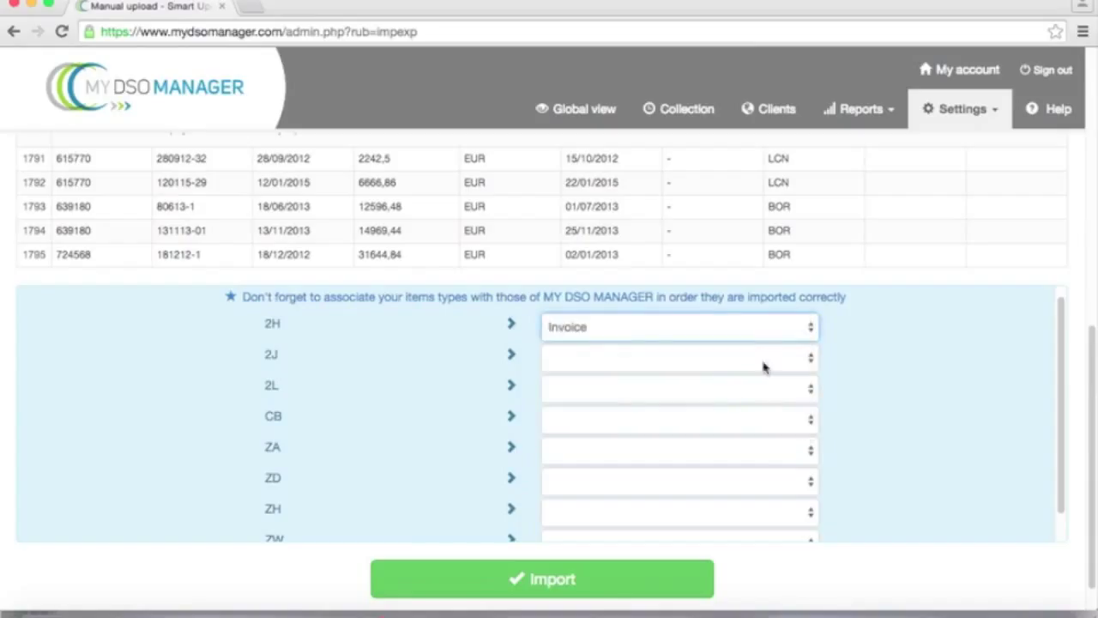
left_click(788, 363)
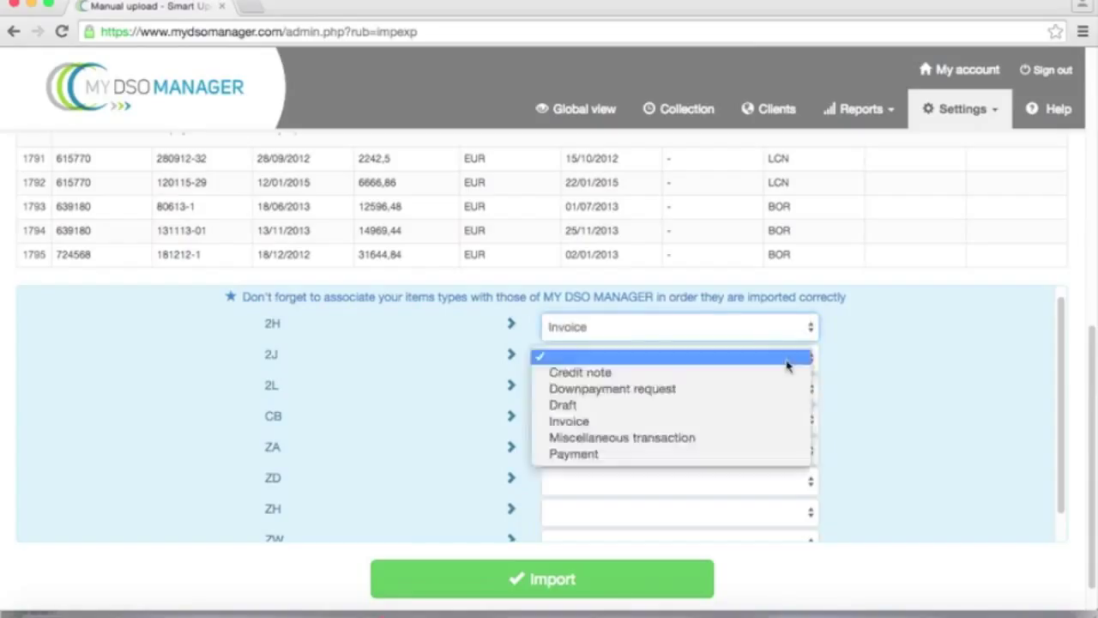
left_click(714, 421)
left_click(716, 394)
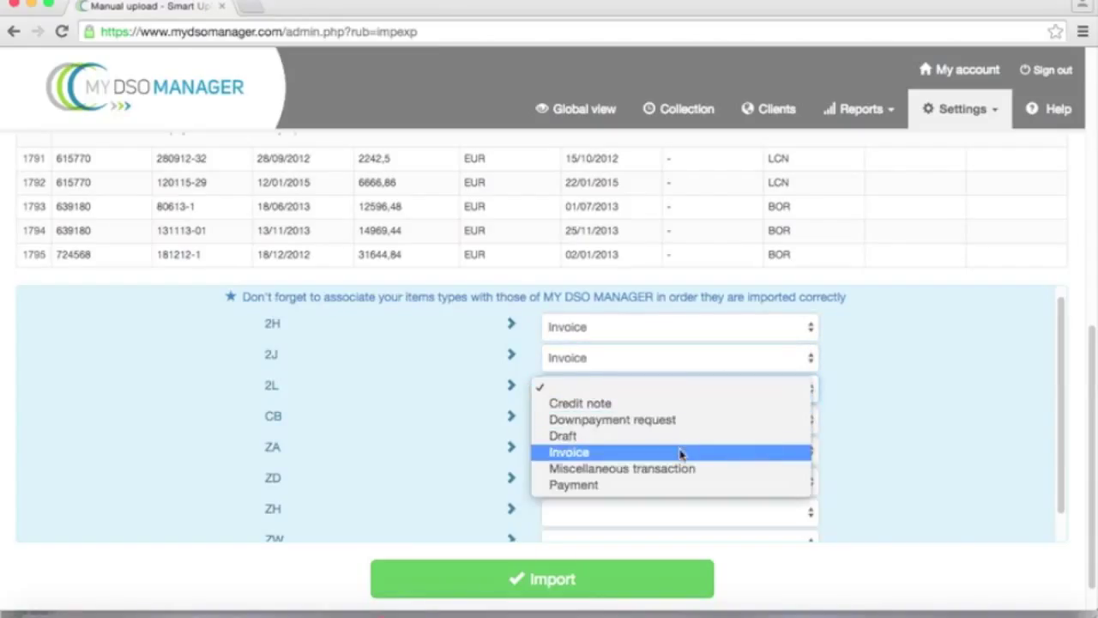
left_click(680, 452)
left_click(641, 420)
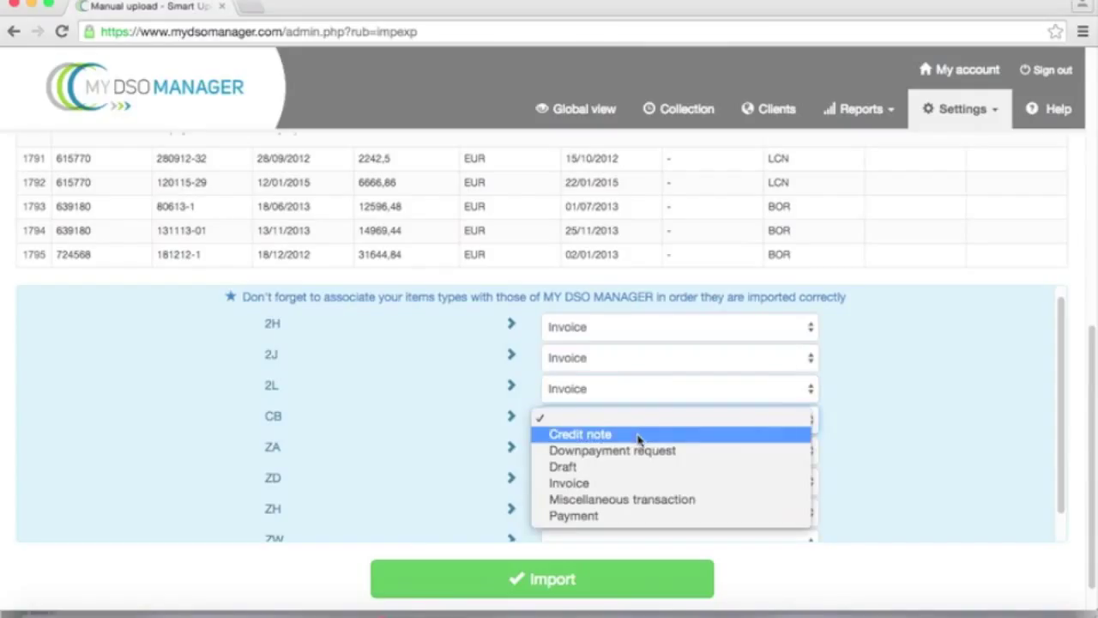
left_click(639, 436)
Step: Map codes ZA, ZD and ZH to Payment and ZW to Downpayment request
left_click(694, 456)
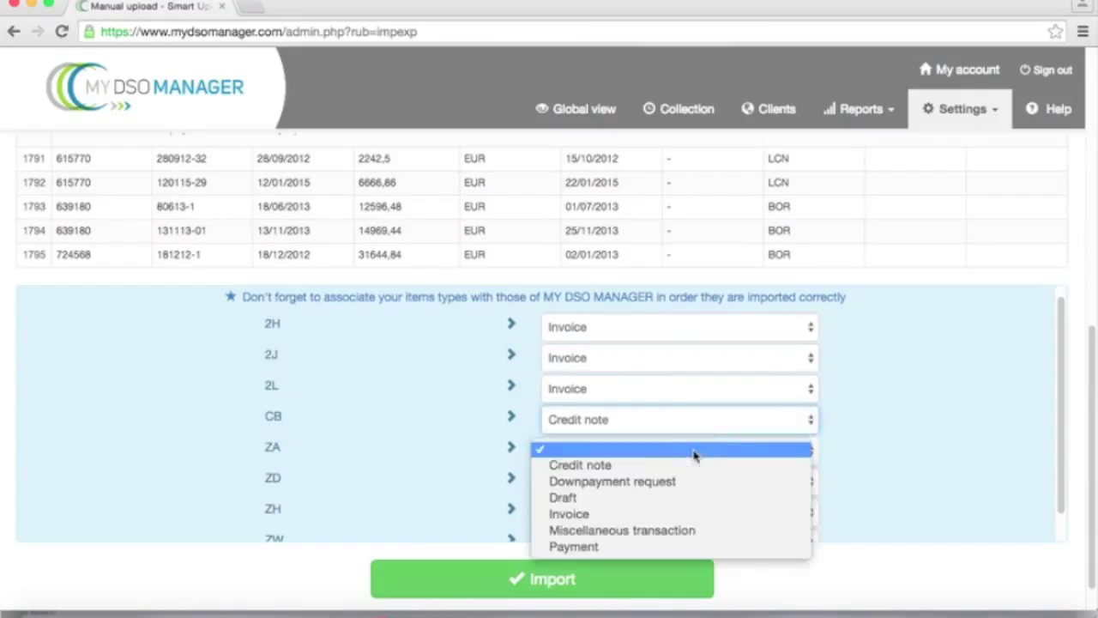
left_click(649, 547)
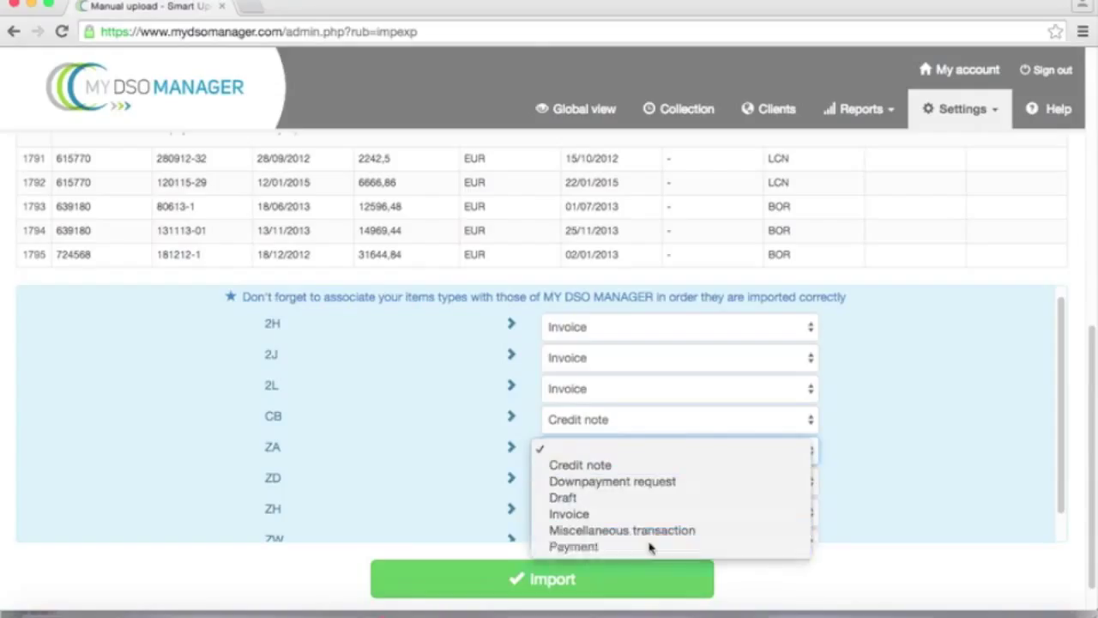
left_click(715, 484)
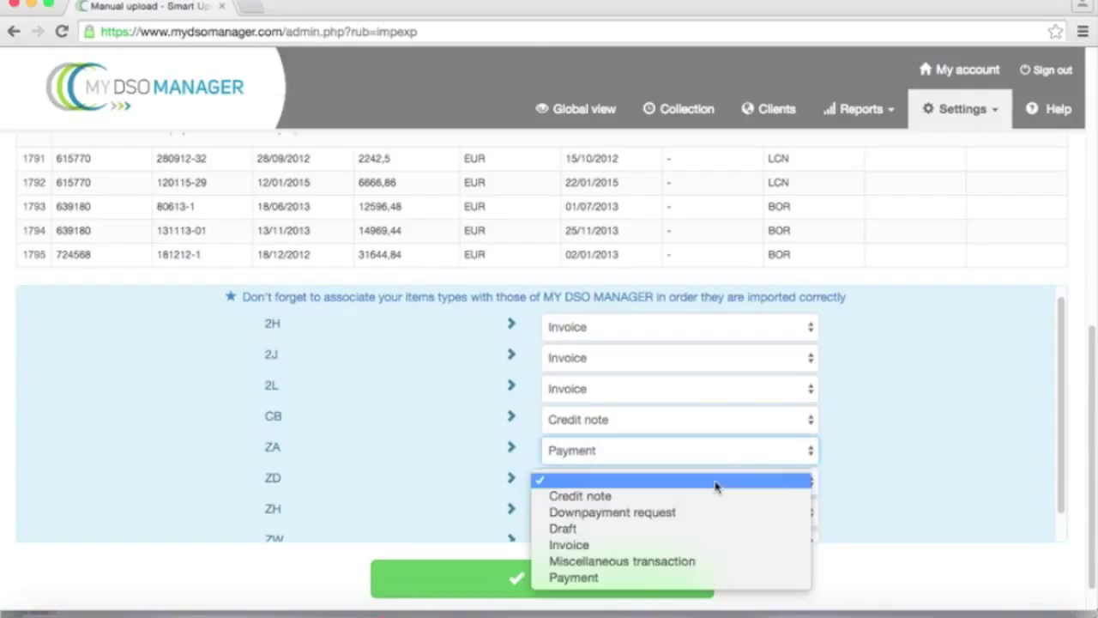
left_click(645, 578)
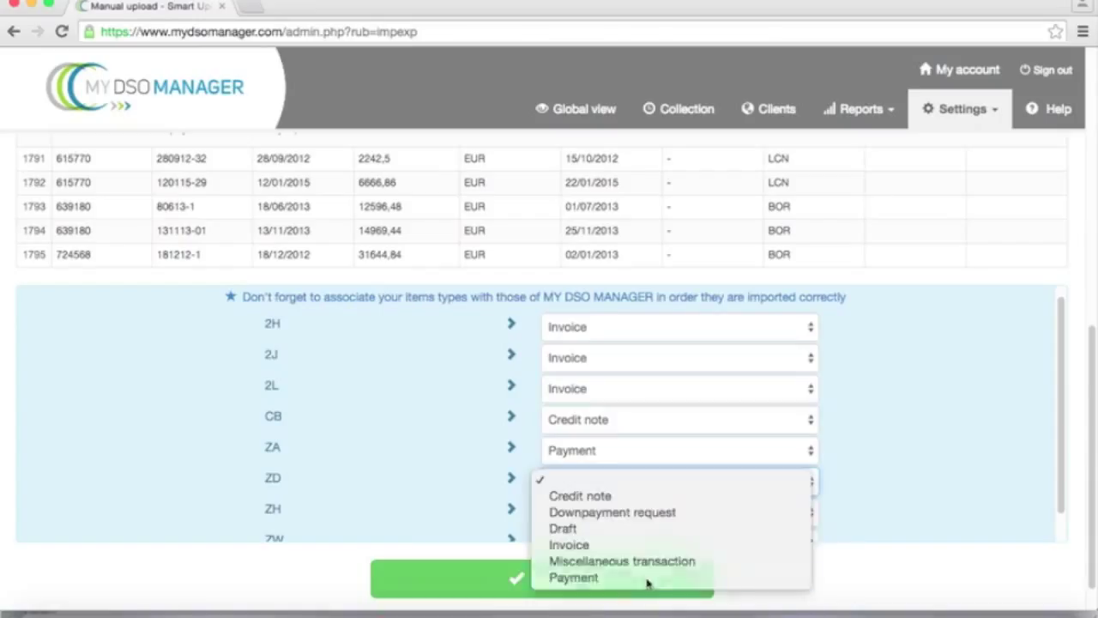
left_click(685, 513)
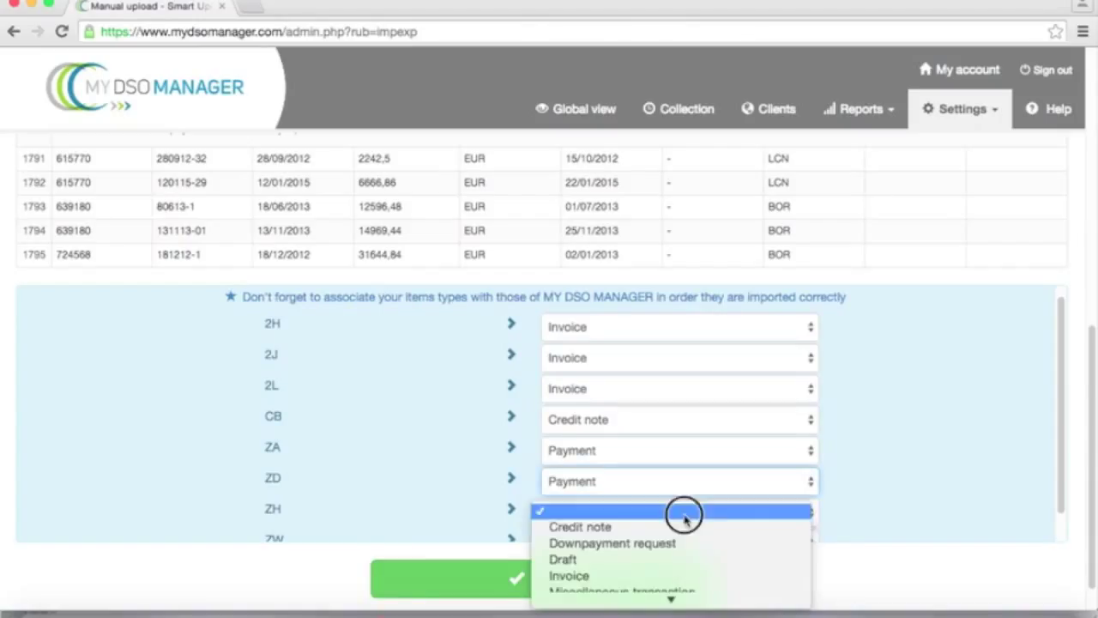
left_click(630, 592)
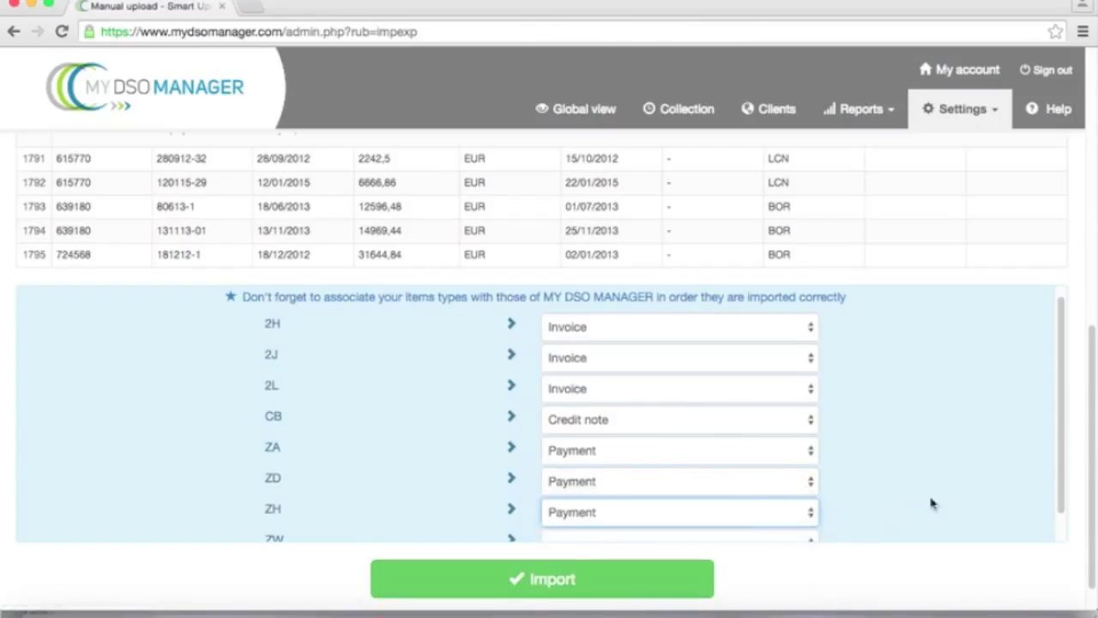
left_click_drag(1059, 483, 1059, 493)
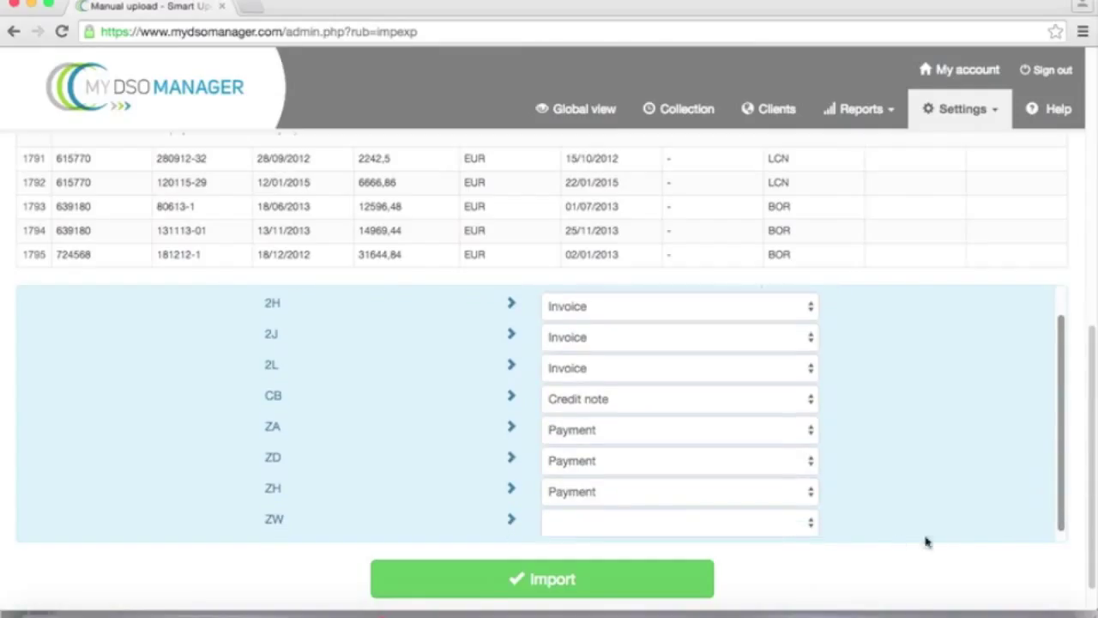
left_click(813, 526)
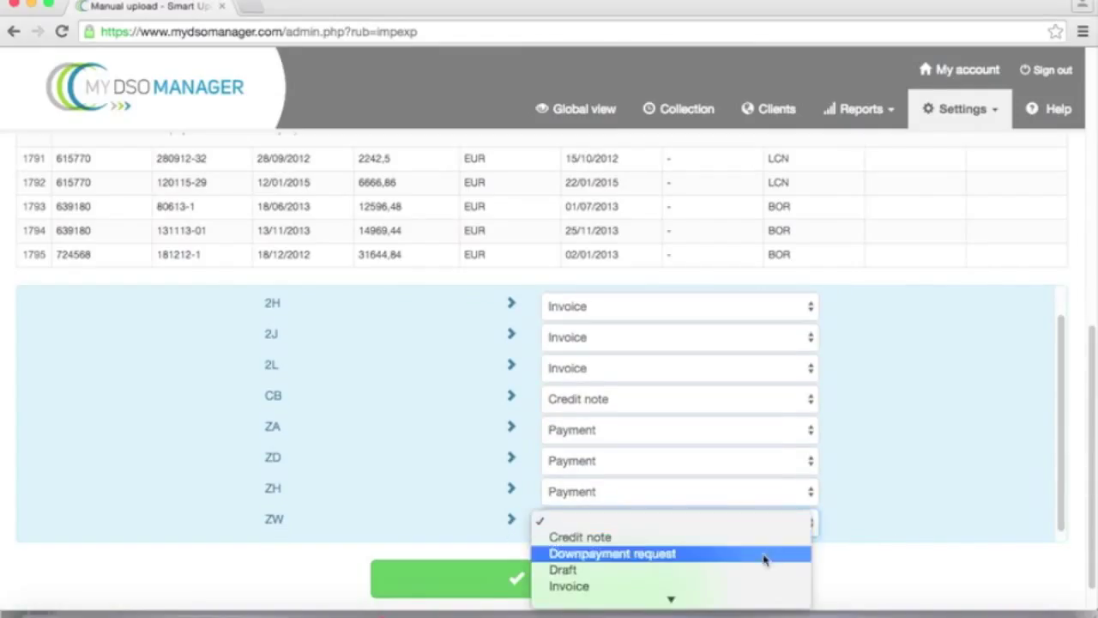
left_click(709, 556)
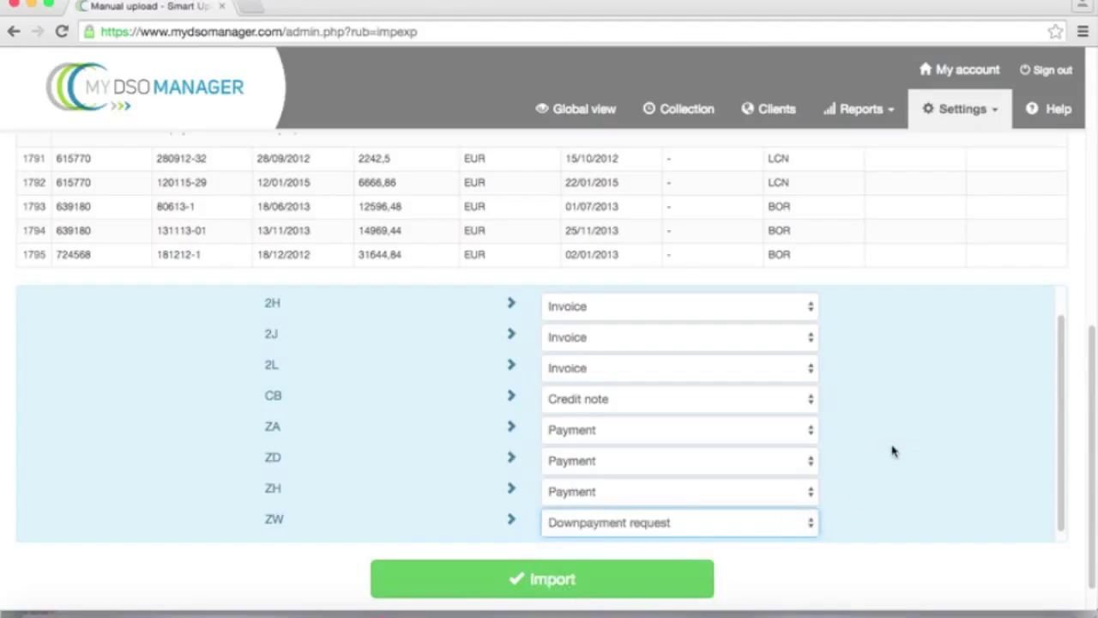
Step: Run and confirm the receivables import (1793 items added, 2 updated), then show the Global view dashboard
left_click(517, 587)
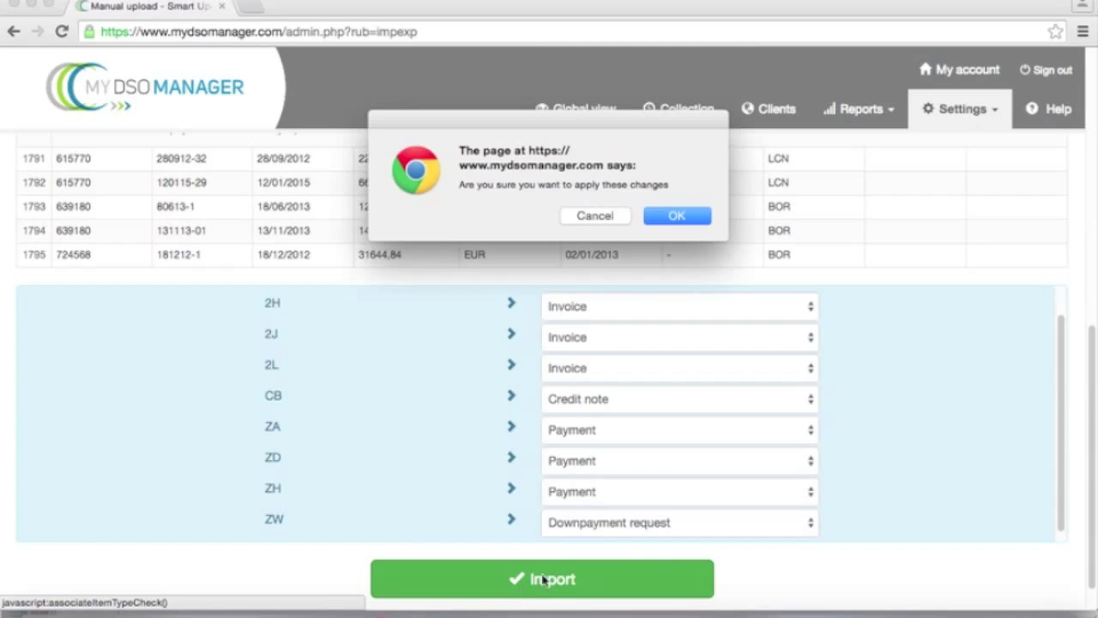
left_click(679, 220)
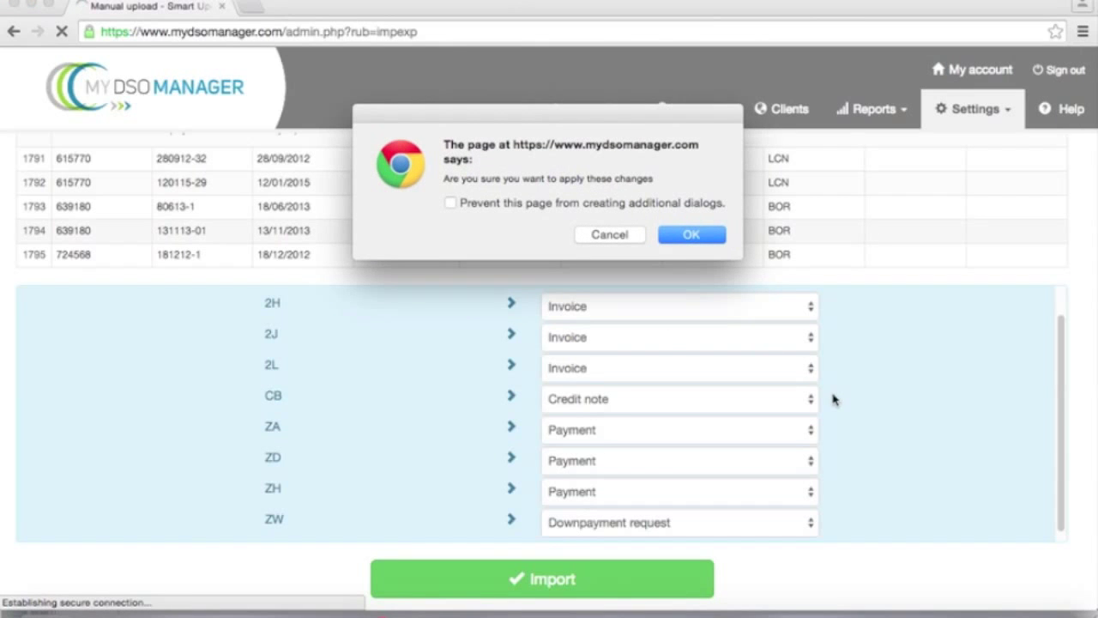
left_click(692, 235)
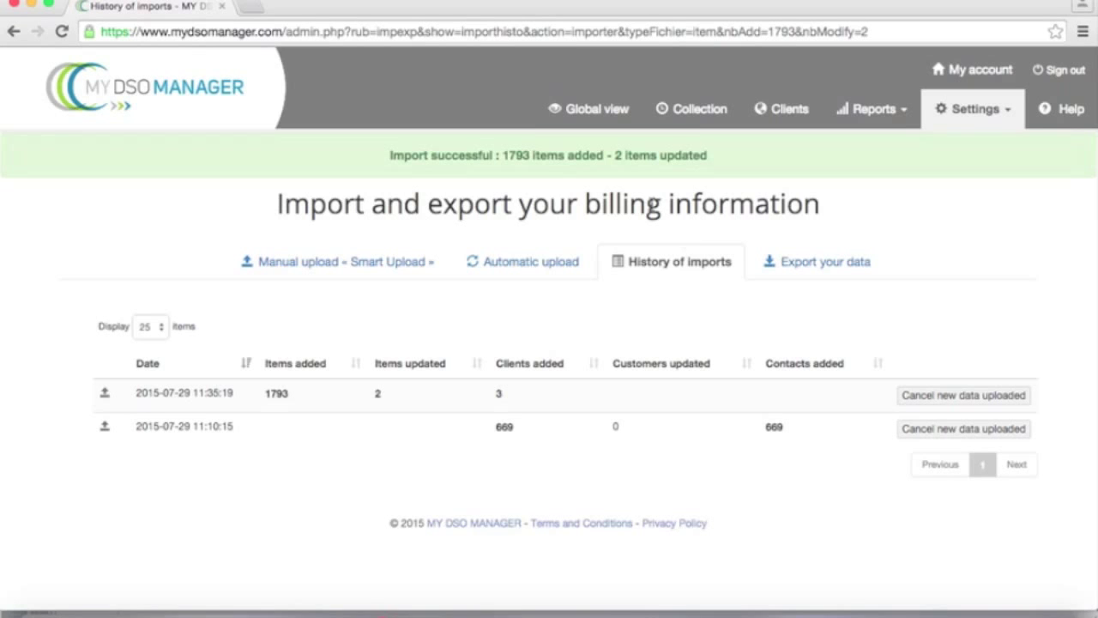
left_click(594, 110)
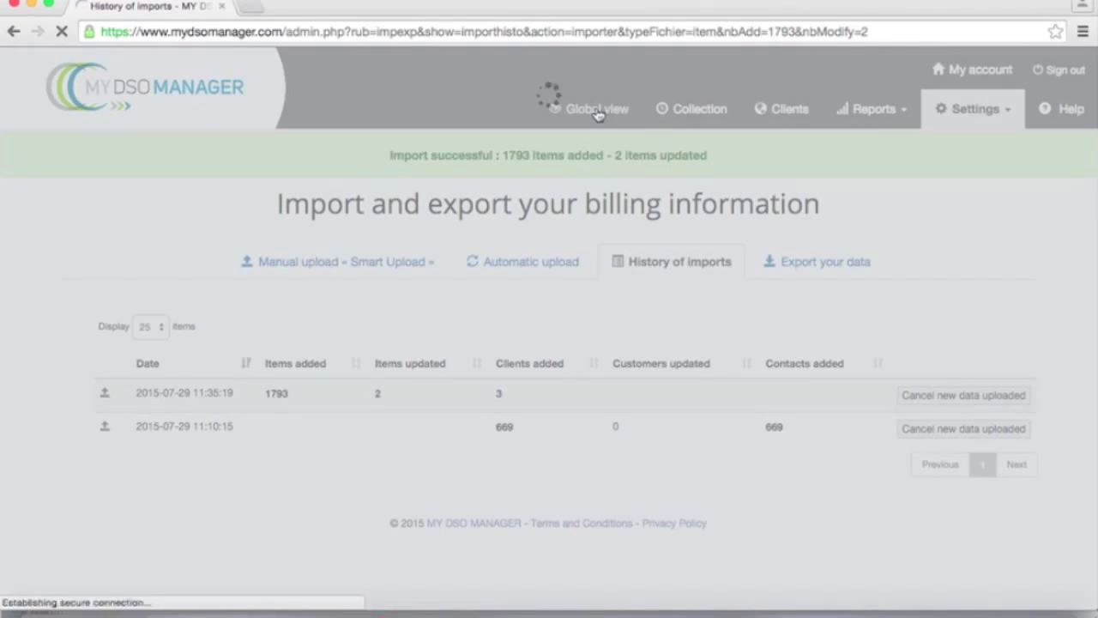